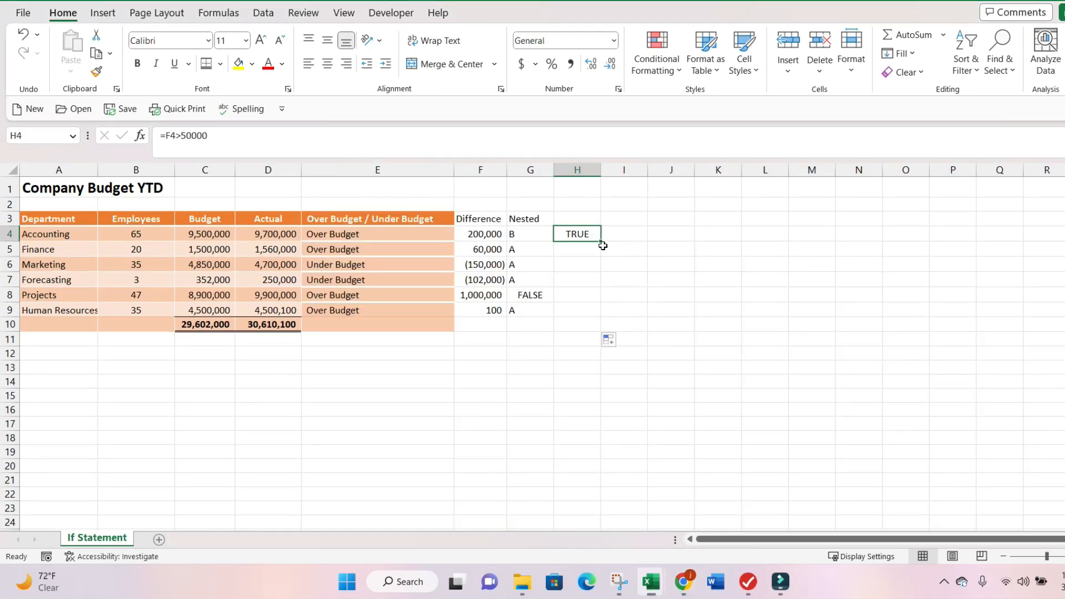
Copy the =F4>50000 comparison formula from H4 down through H9.
drag(601, 240, 602, 317)
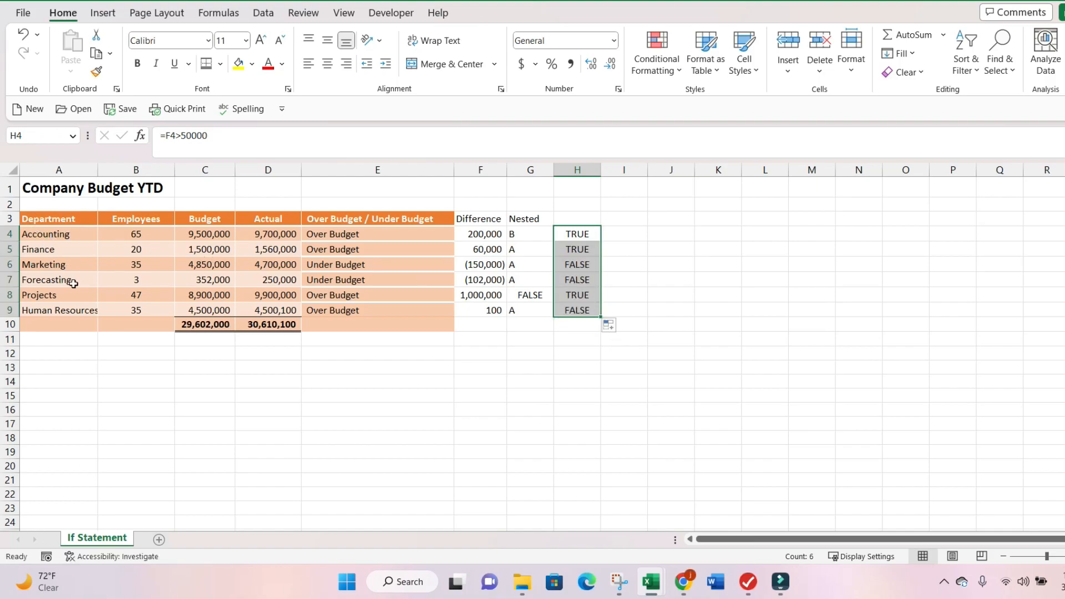
click(625, 241)
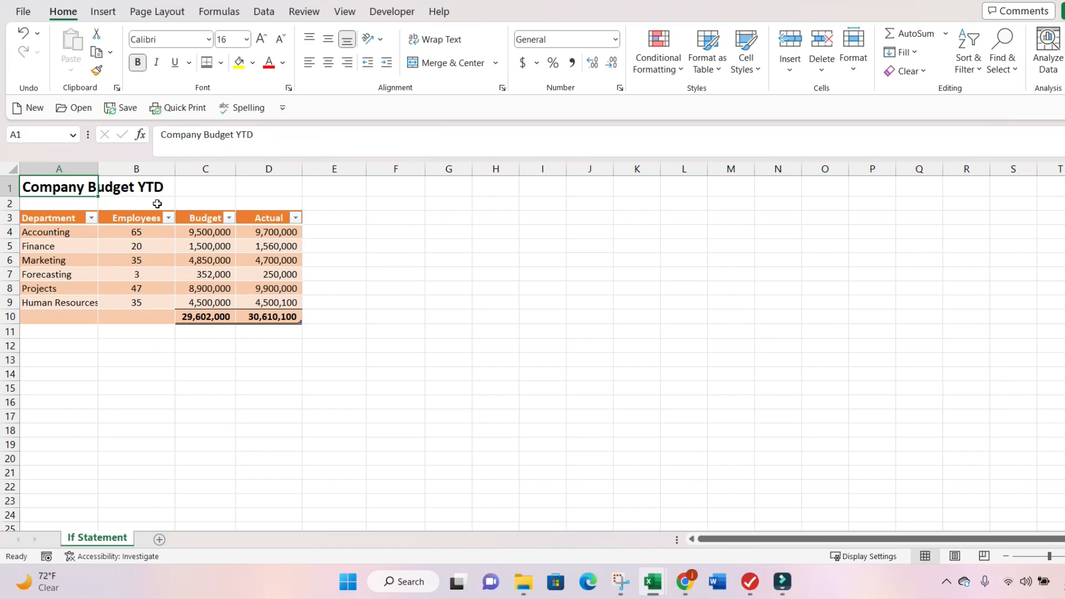
Review the Budget and Actual totals in row 10 and the department figures above them.
click(192, 258)
drag(266, 319, 227, 318)
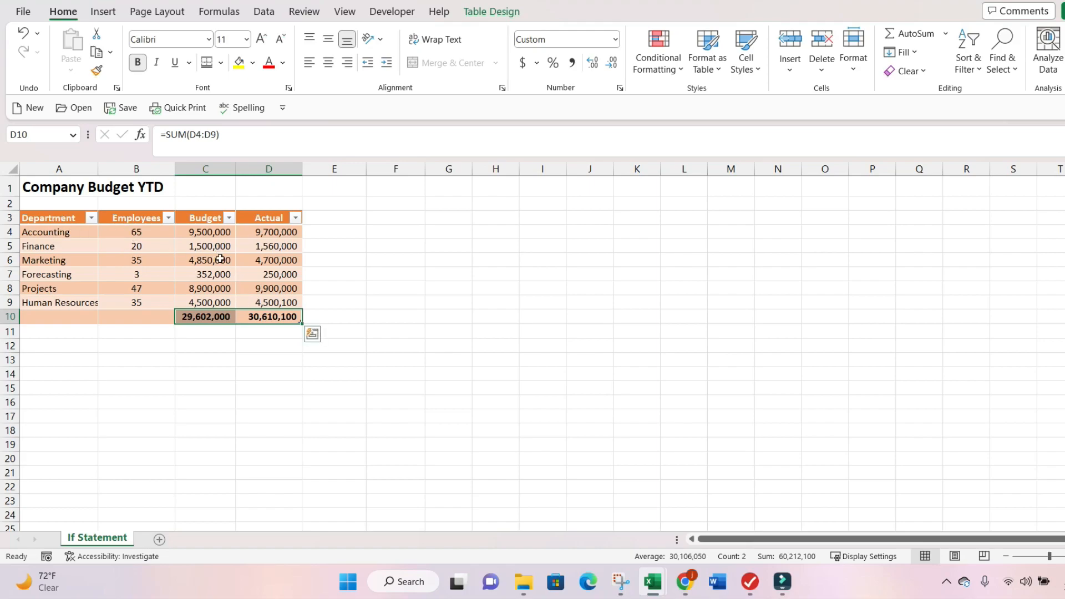
scroll(221, 430, down, 7)
scroll(222, 424, up, 7)
click(245, 361)
click(261, 274)
click(267, 233)
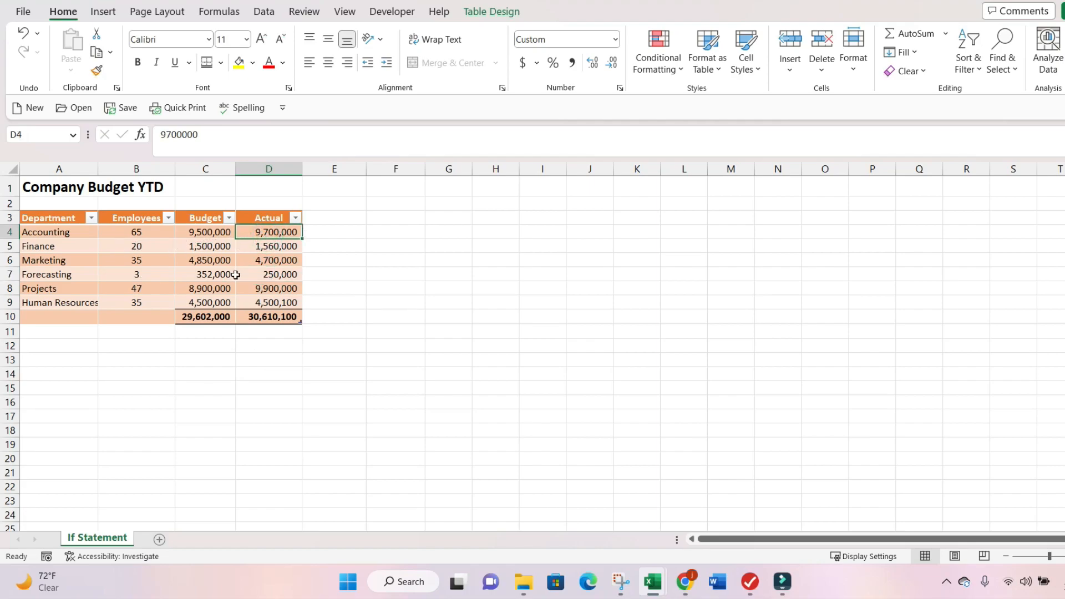
Add the column header "Over budget / Under Budget" in E3 and auto-fit column E to its text.
click(344, 221)
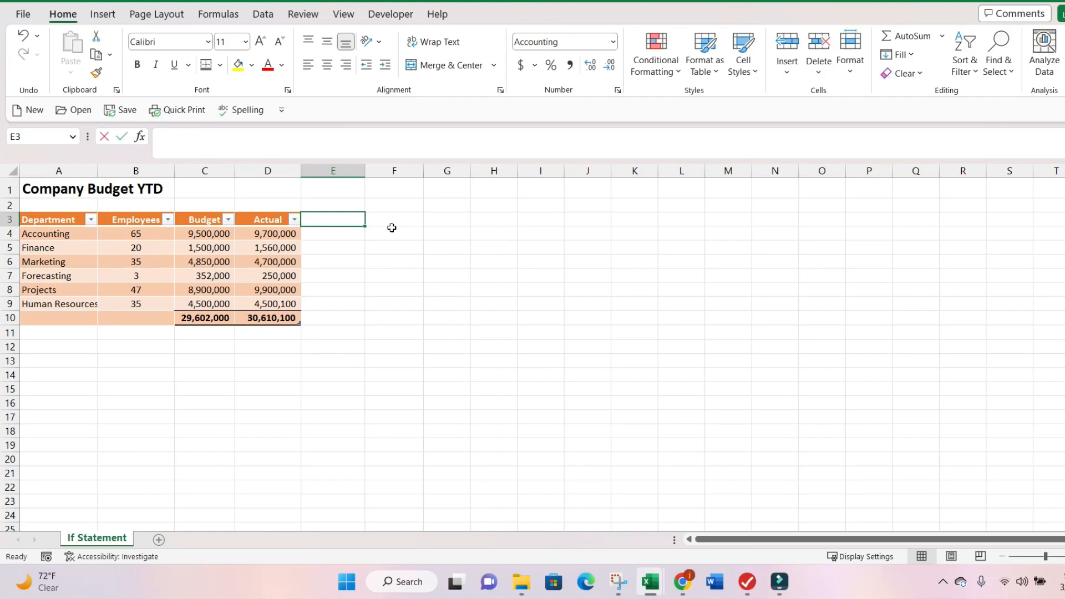
text(Over b)
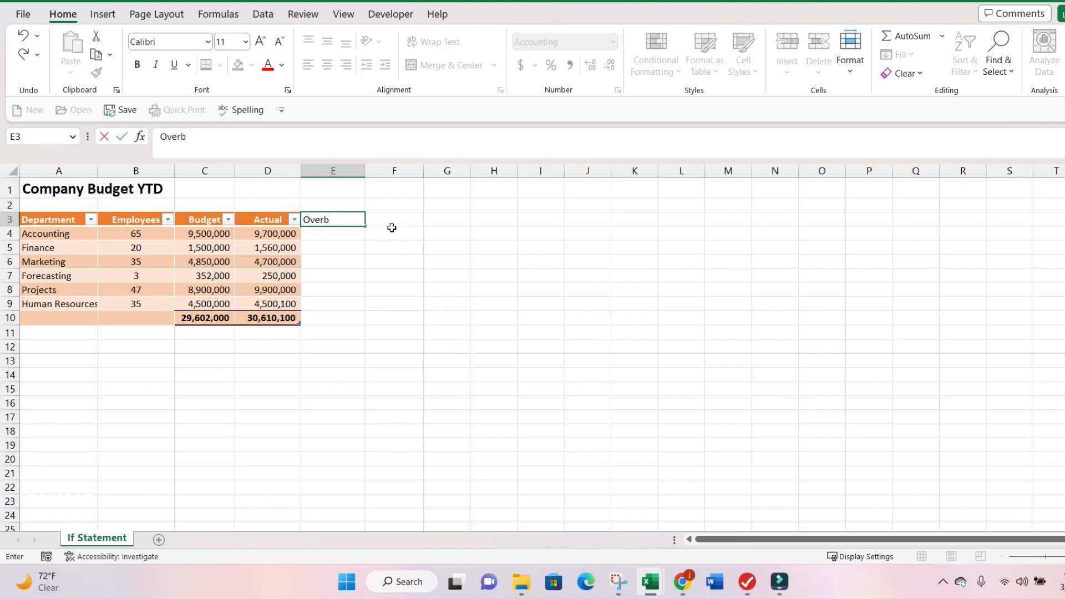
text(udget / Under B)
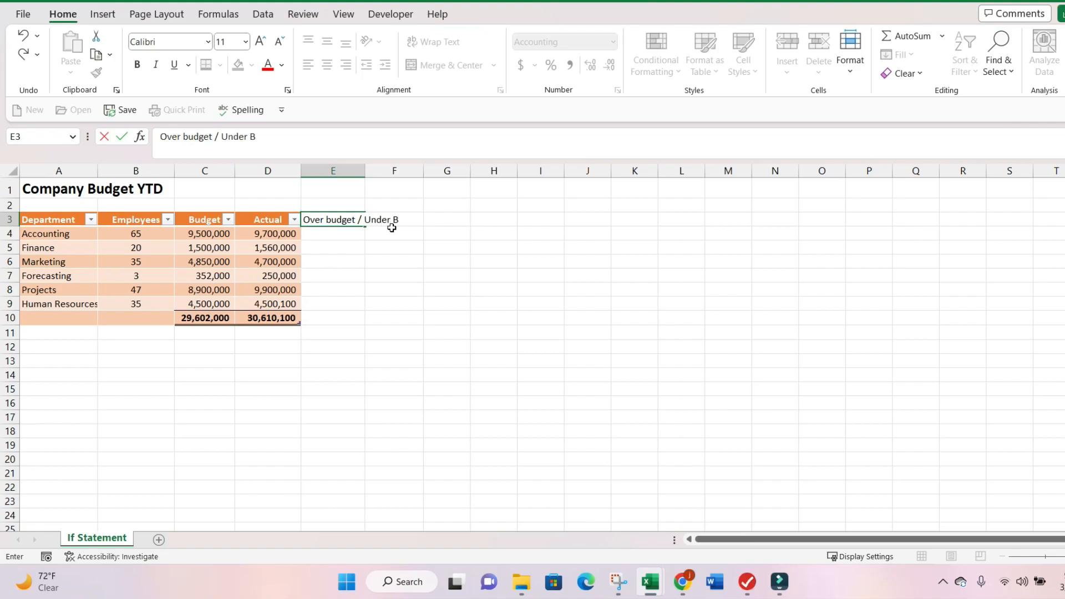
text(udget)
key(Return)
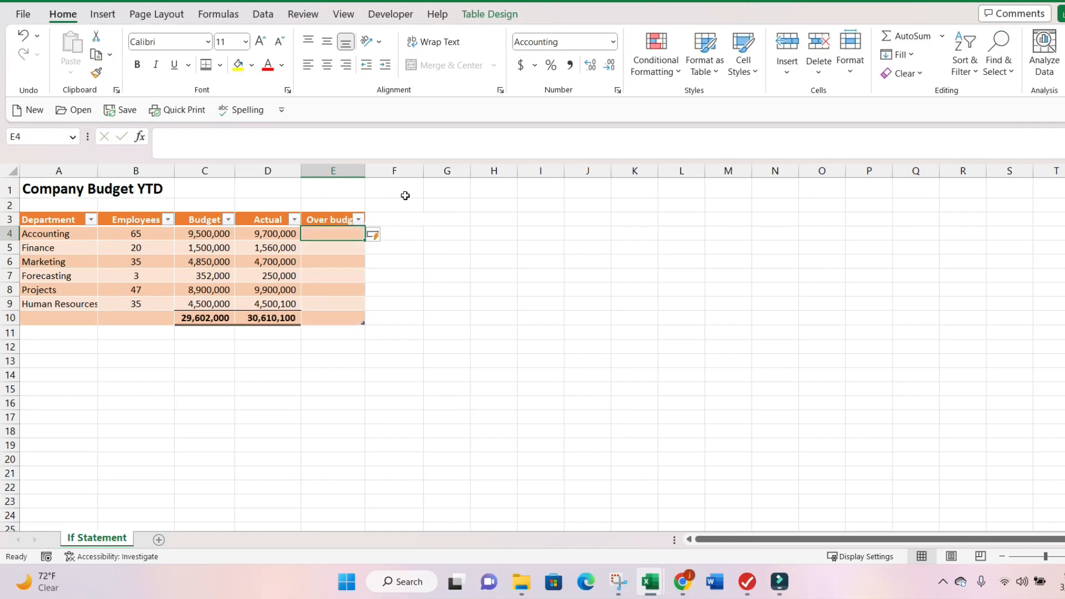
double_click(365, 169)
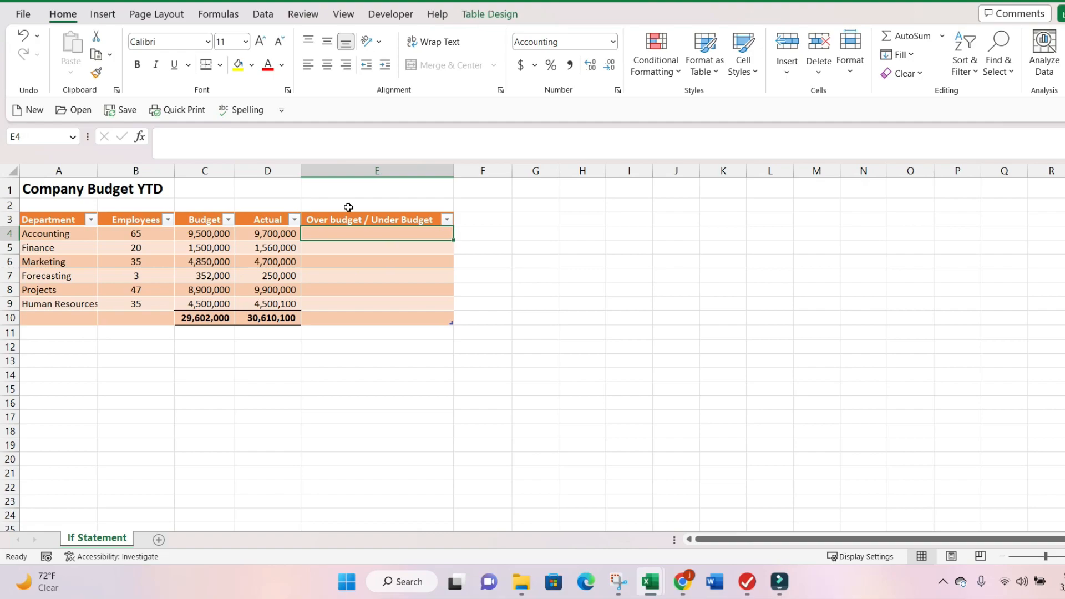
click(216, 14)
click(30, 53)
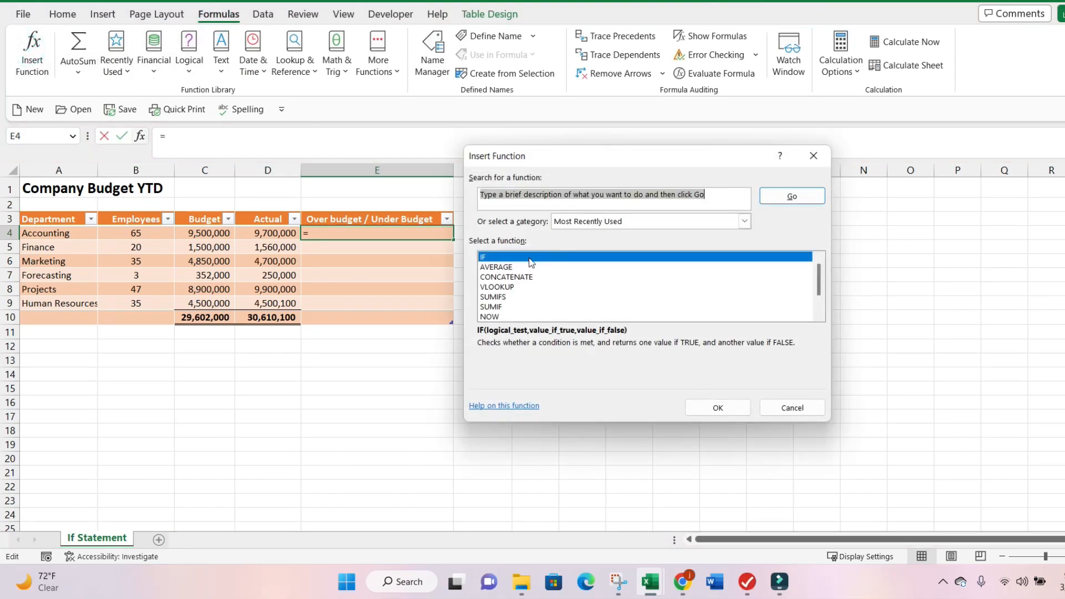
click(717, 199)
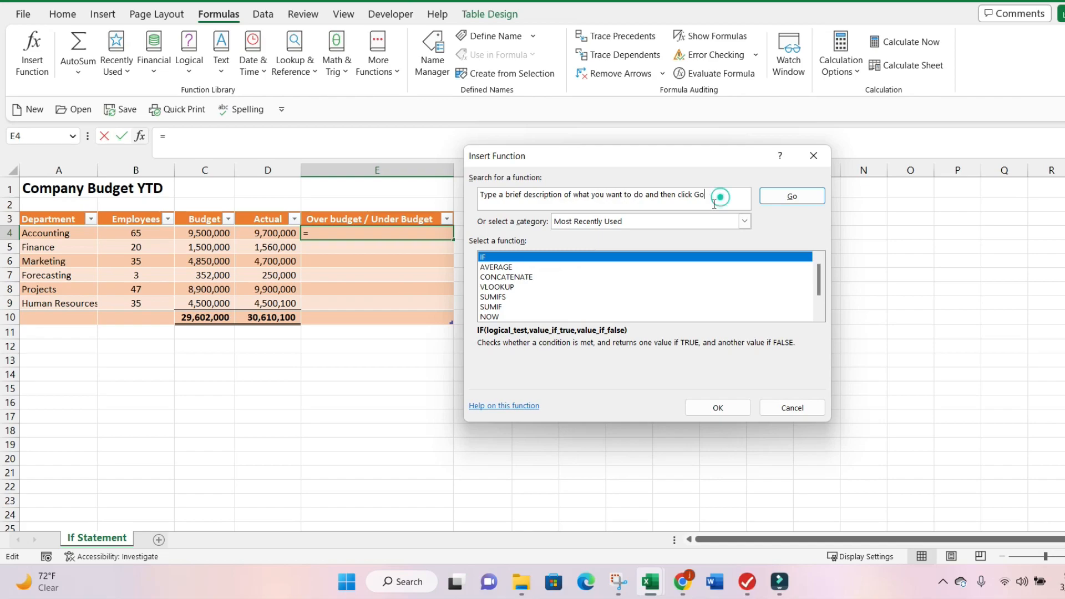
key(BackSpace)
key(BackSpace)
key(BackSpace)
key(BackSpace)
key(BackSpace)
key(BackSpace)
key(BackSpace)
key(BackSpace)
key(BackSpace)
key(BackSpace)
key(BackSpace)
key(BackSpace)
key(BackSpace)
key(BackSpace)
key(BackSpace)
key(BackSpace)
key(BackSpace)
key(BackSpace)
key(BackSpace)
key(BackSpace)
key(BackSpace)
key(BackSpace)
key(BackSpace)
key(BackSpace)
key(BackSpace)
key(BackSpace)
key(BackSpace)
key(BackSpace)
key(BackSpace)
key(BackSpace)
key(BackSpace)
key(BackSpace)
key(BackSpace)
key(BackSpace)
key(BackSpace)
key(BackSpace)
key(BackSpace)
key(BackSpace)
key(BackSpace)
key(BackSpace)
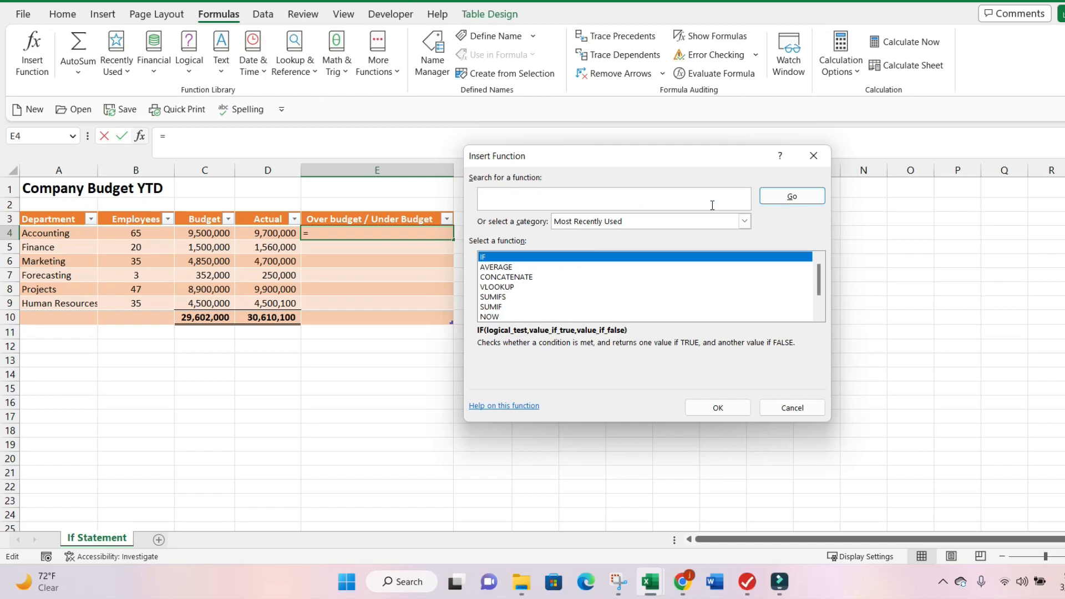
text(if)
key(Return)
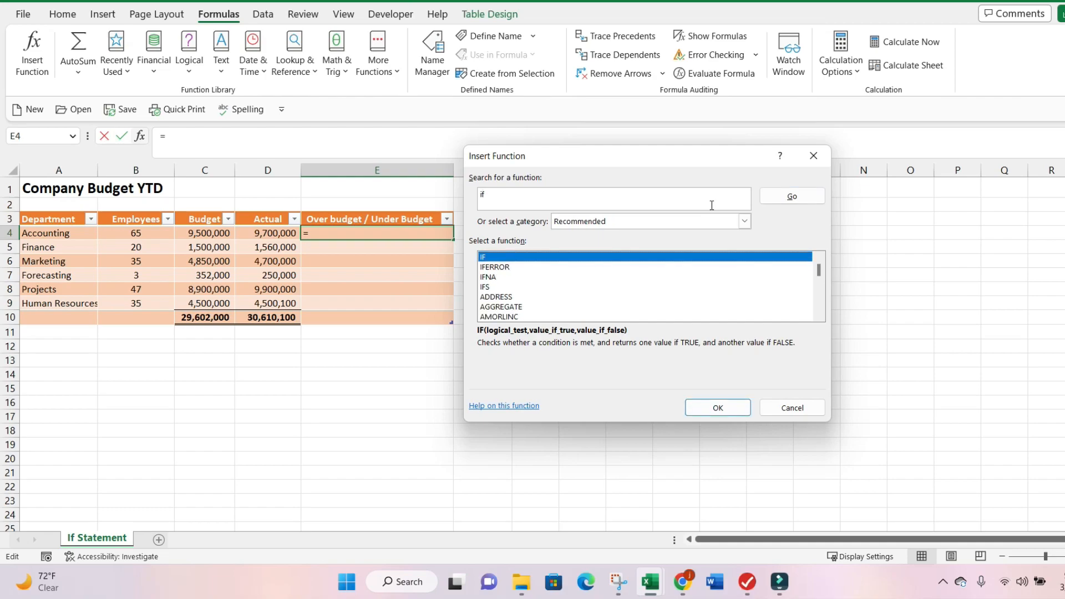
click(604, 258)
click(717, 408)
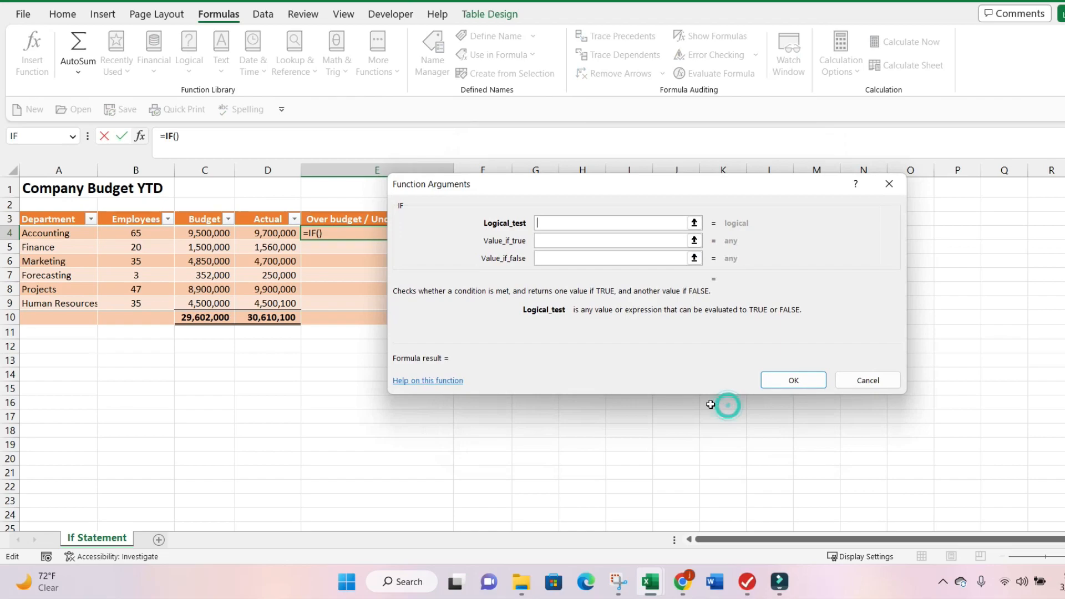
click(861, 383)
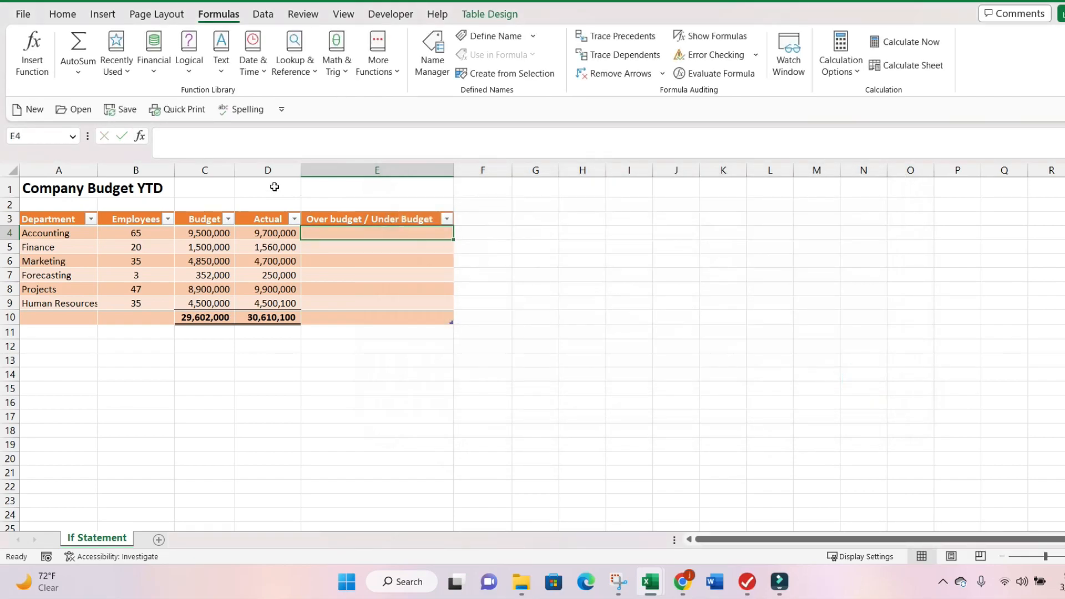
click(140, 136)
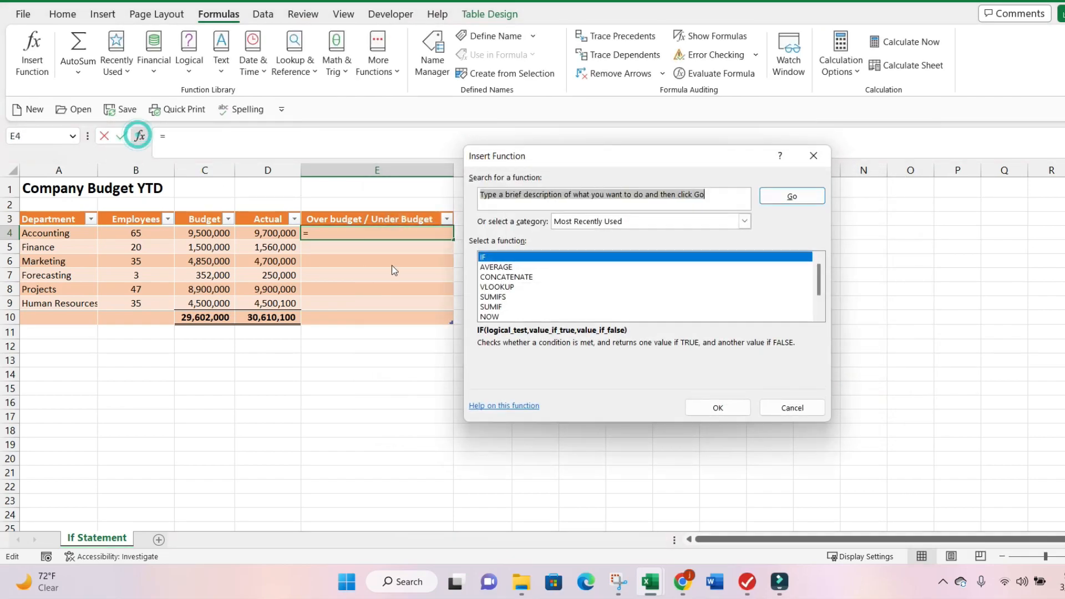
click(714, 407)
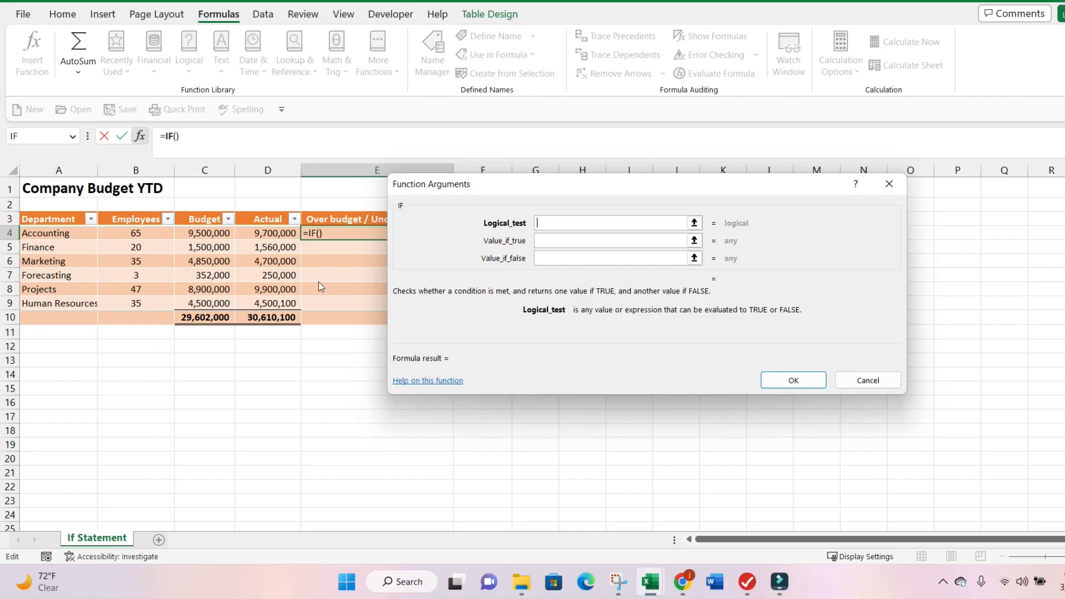
click(274, 230)
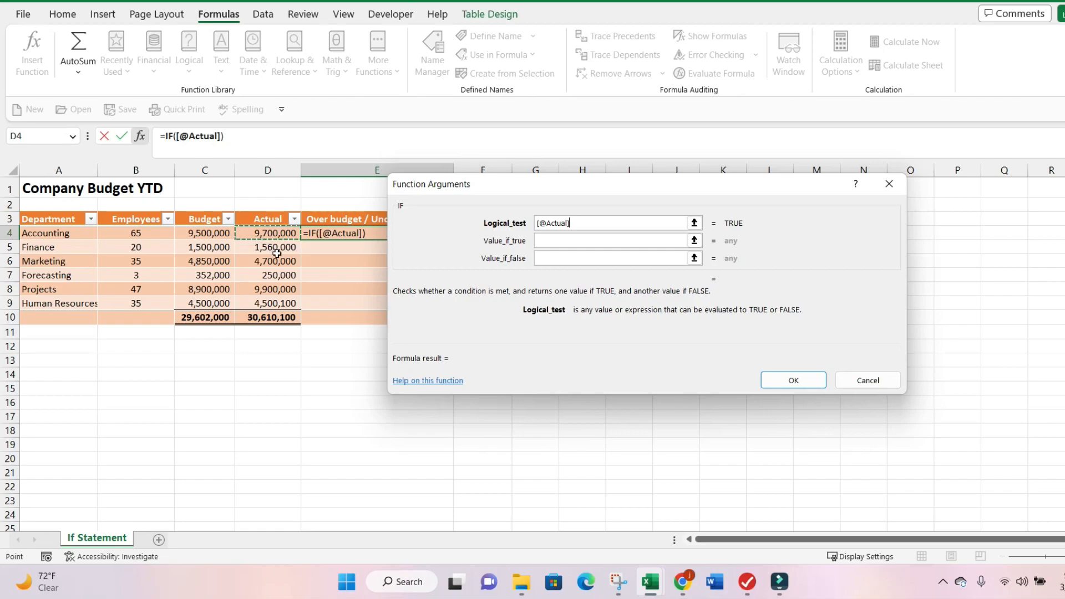
text(>)
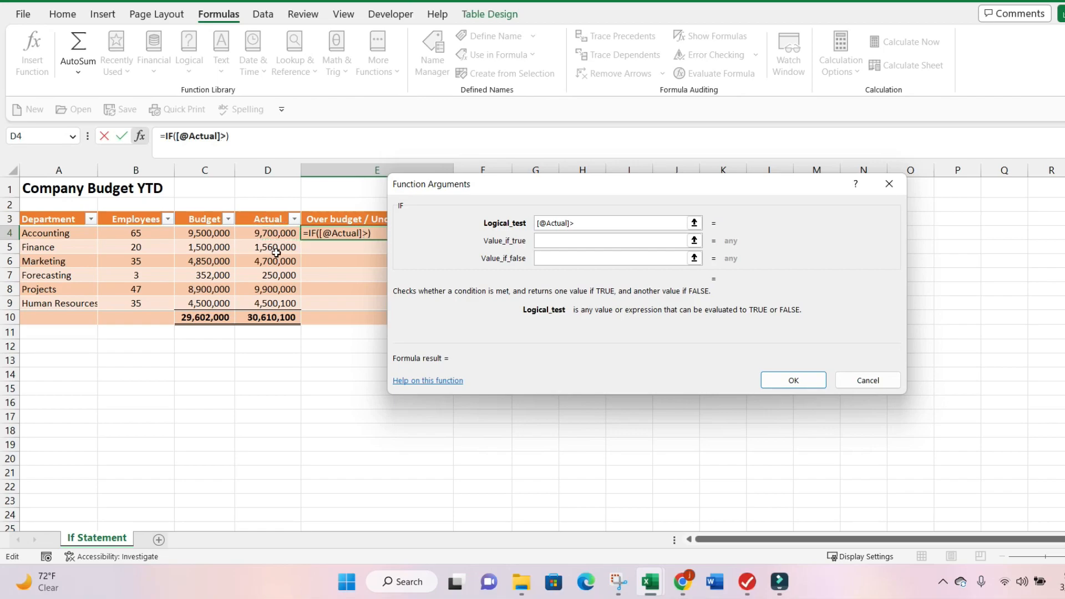
click(218, 235)
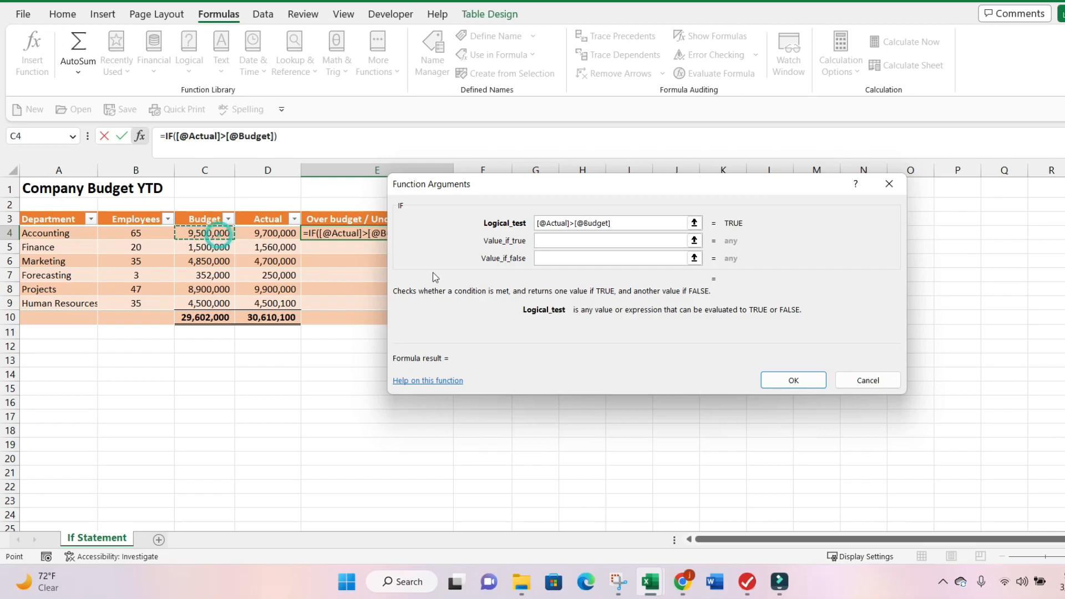
click(561, 241)
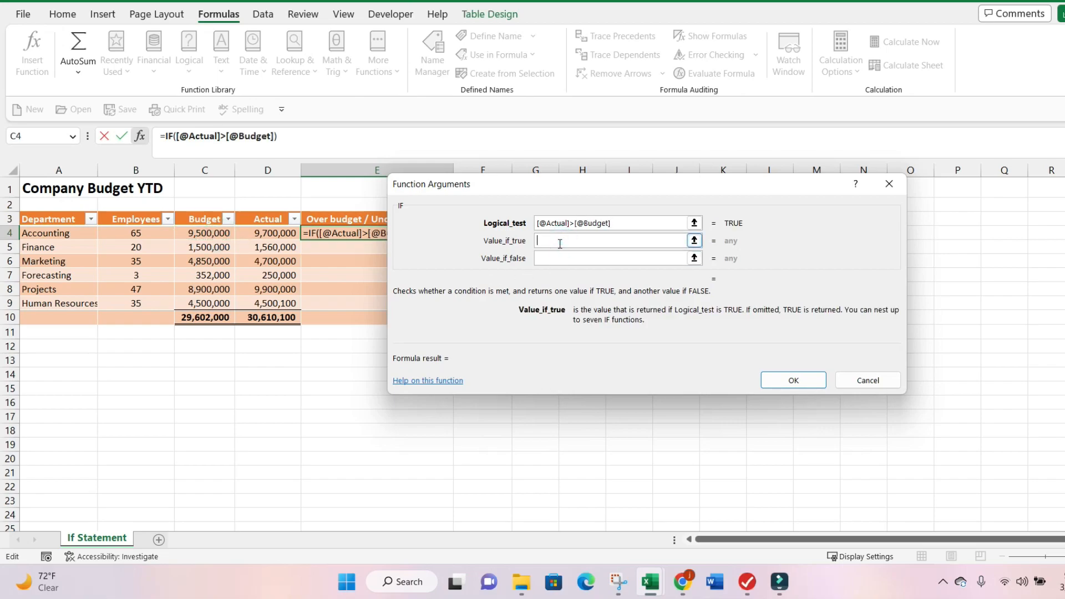
text(True)
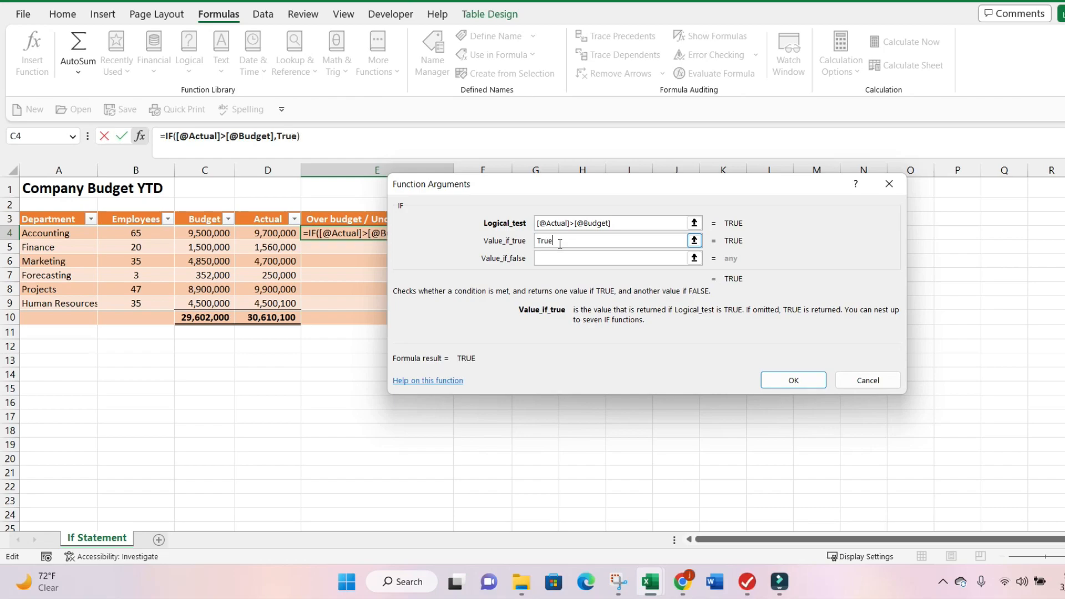
key(BackSpace)
key(BackSpace)
key(BackSpace)
key(BackSpace)
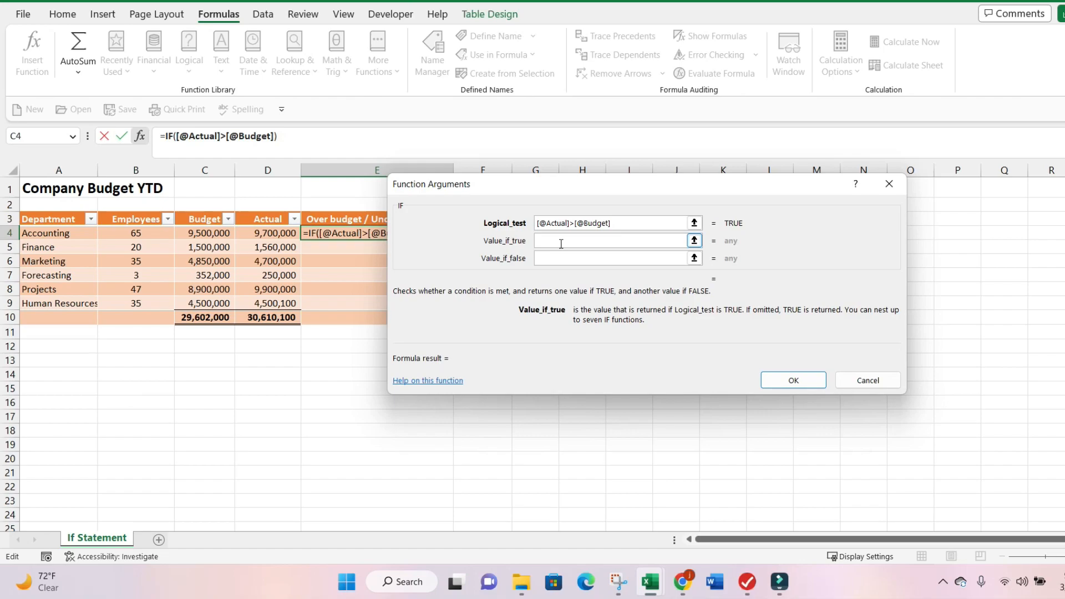
Set the IF function to return "Over Budget" if true and "Under Budget" if false, and apply it to E4.
text(Over Budget)
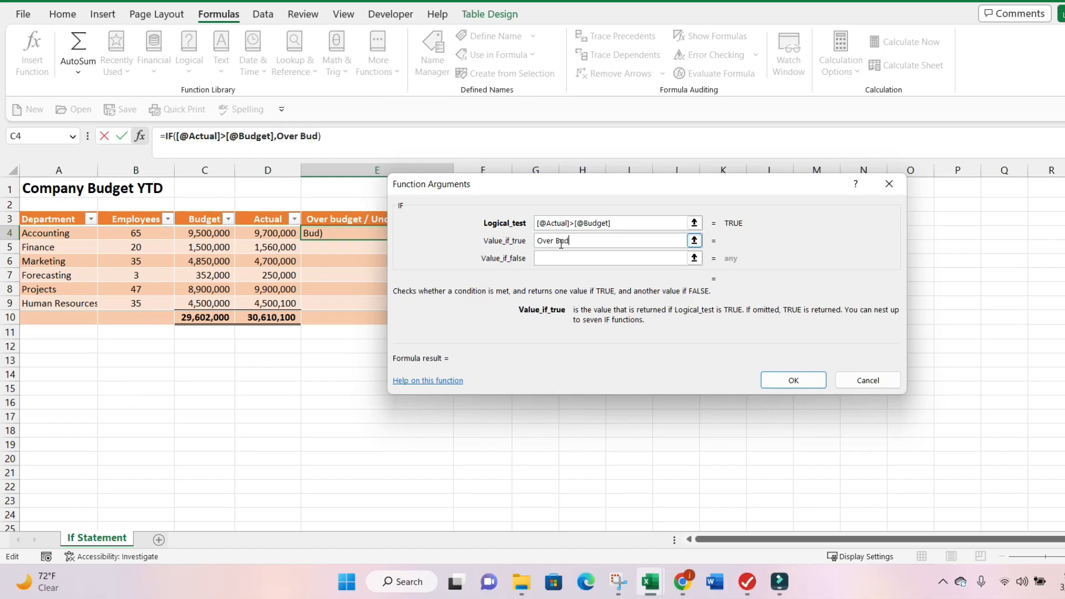
click(548, 258)
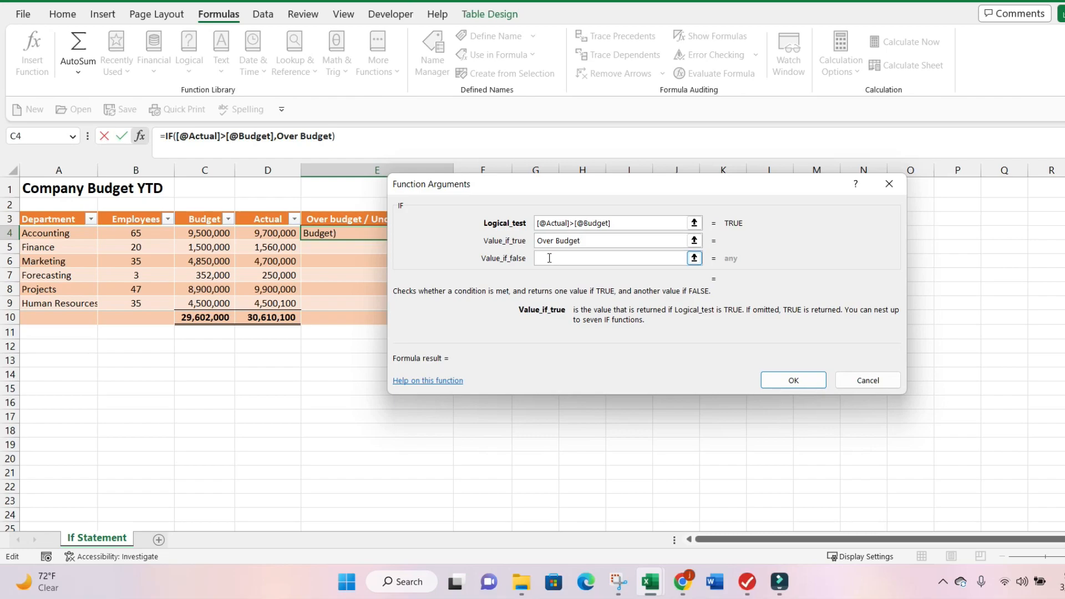
text(Under Budget)
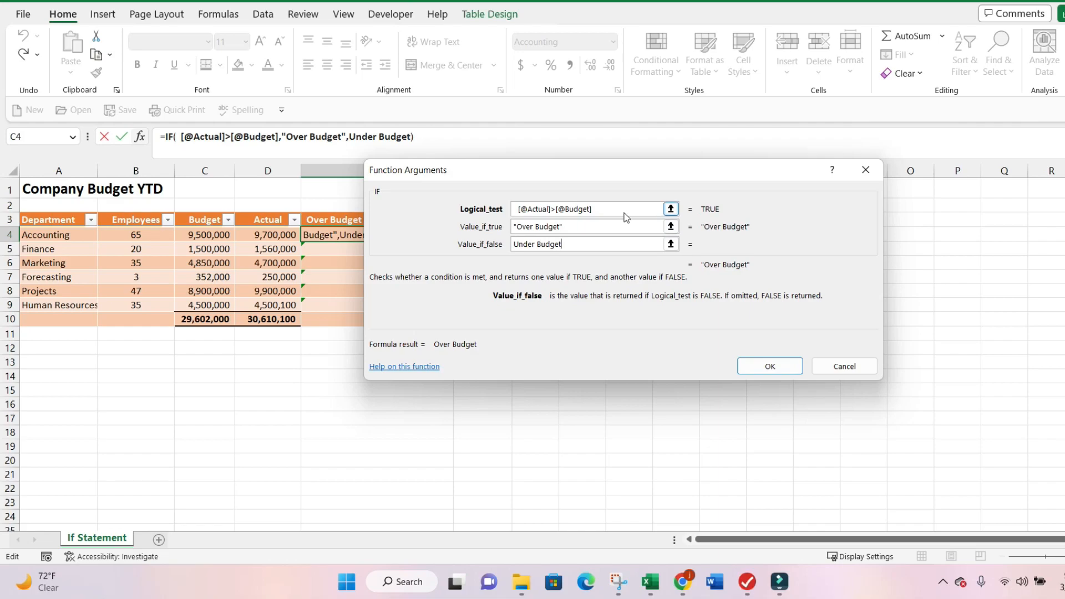
click(623, 211)
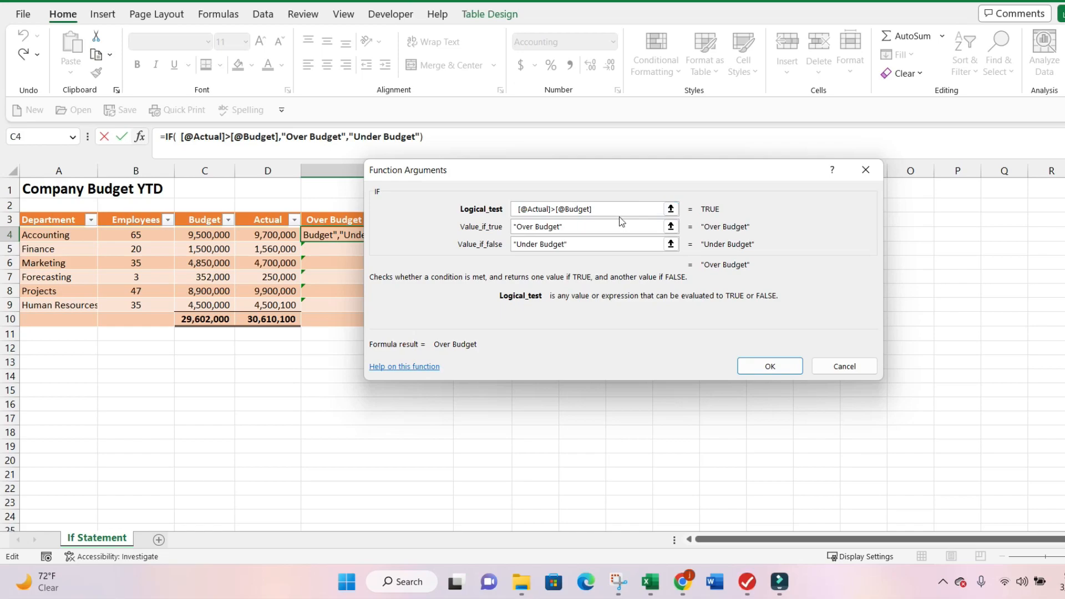
click(616, 228)
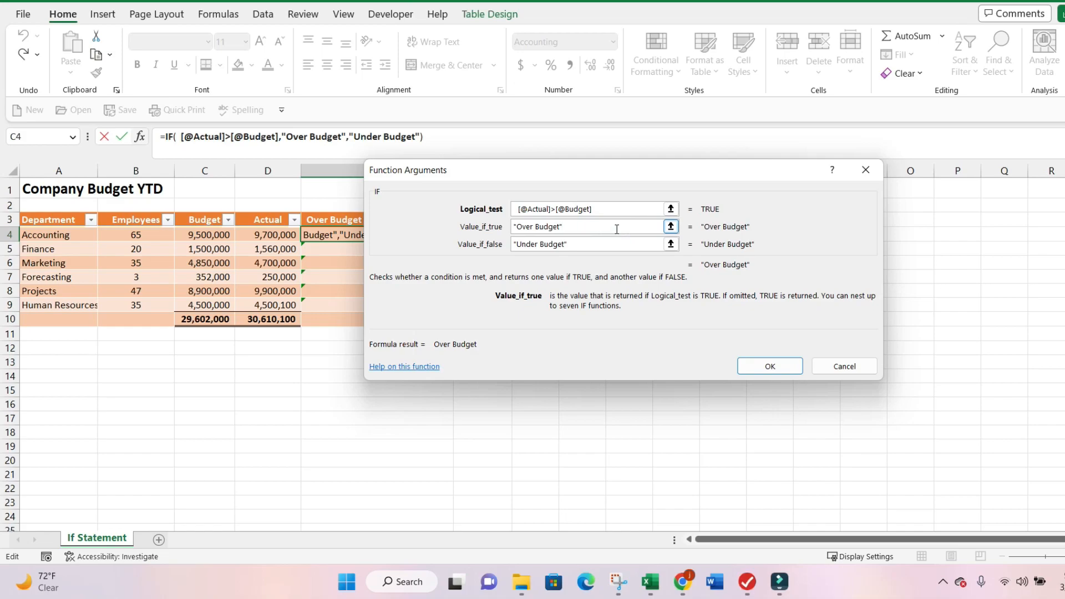
click(611, 243)
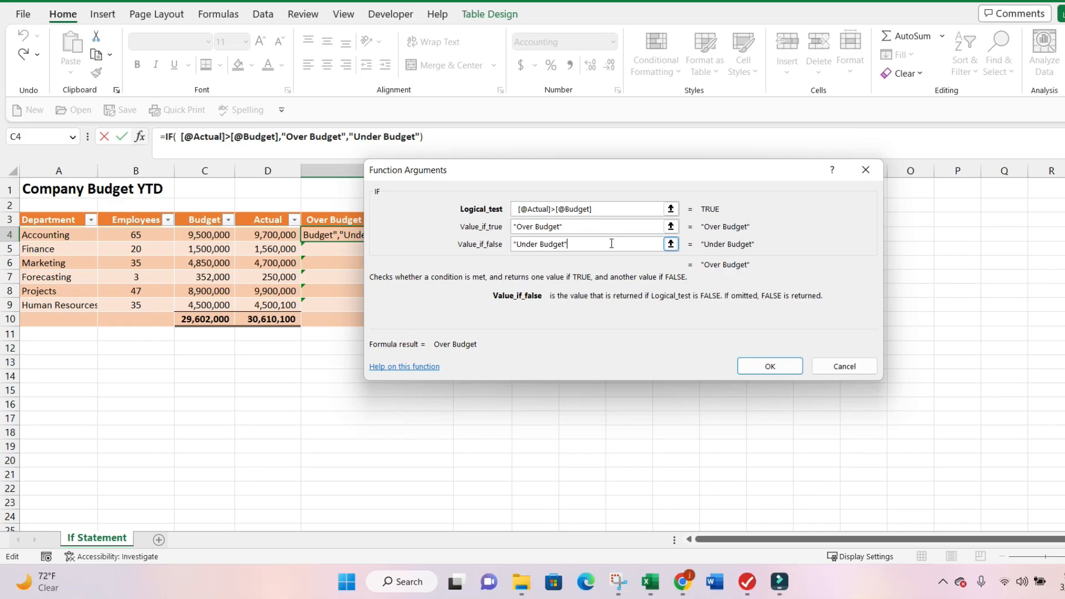
click(781, 365)
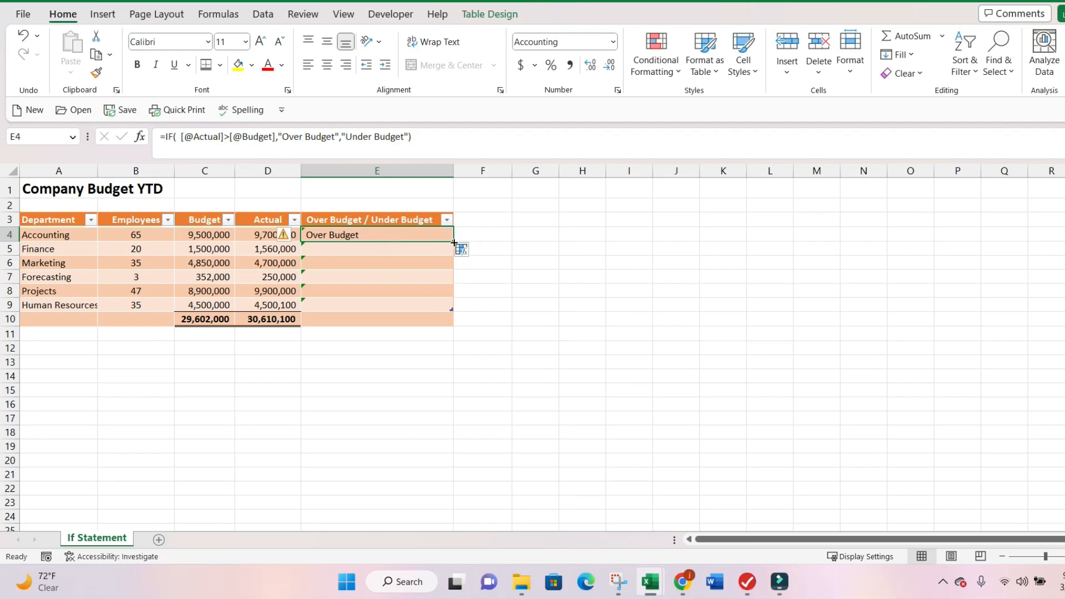
Fill the IF formula from E4 down through E9 and check the result for each department.
double_click(453, 243)
click(487, 281)
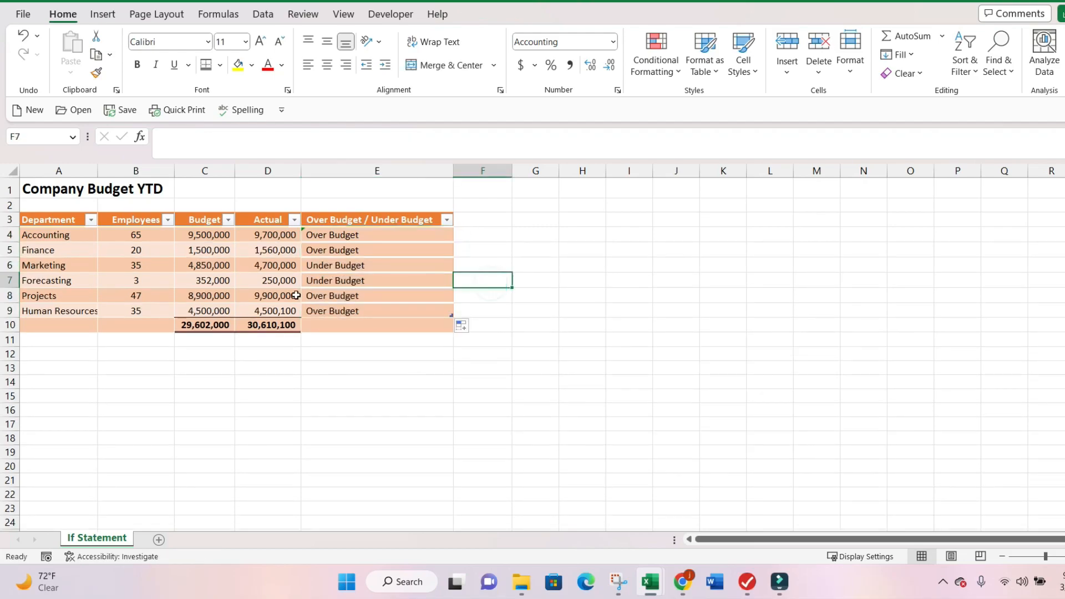
click(333, 239)
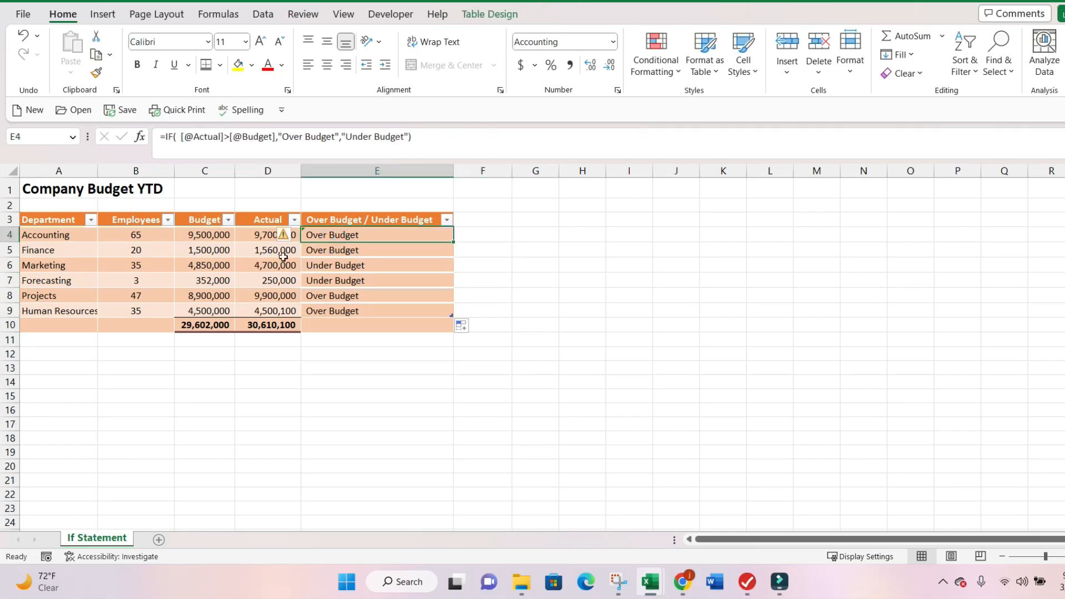
key(Down)
key(Down)
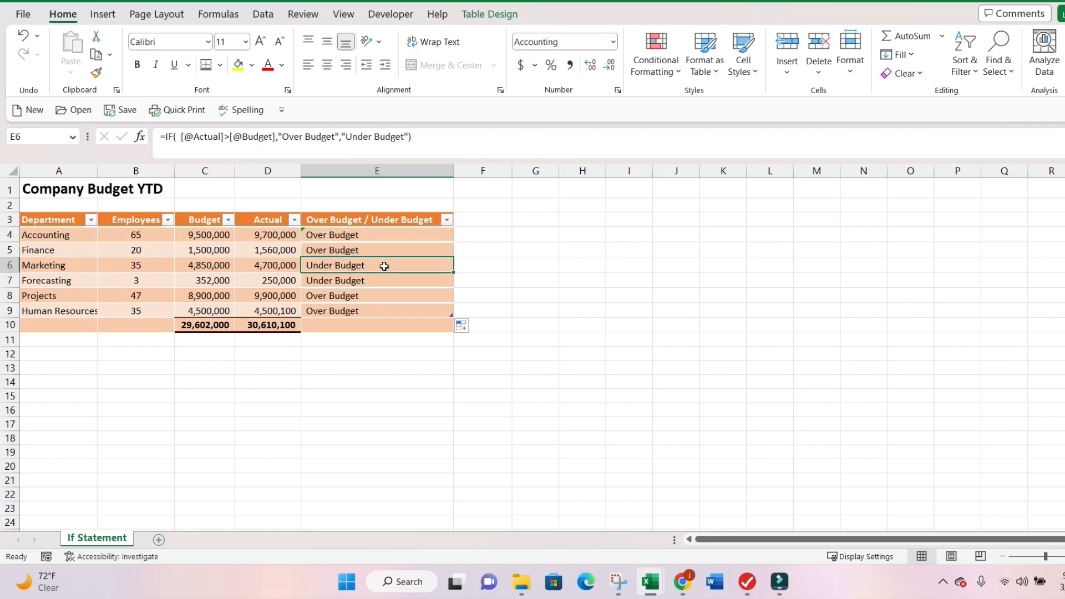
key(Down)
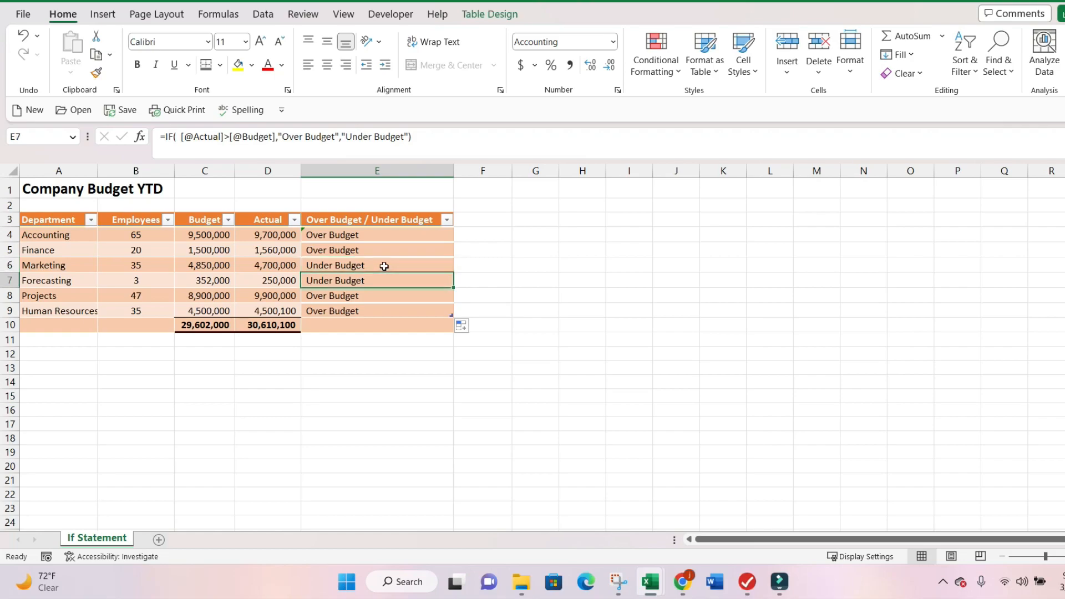
key(Down)
key(Down)
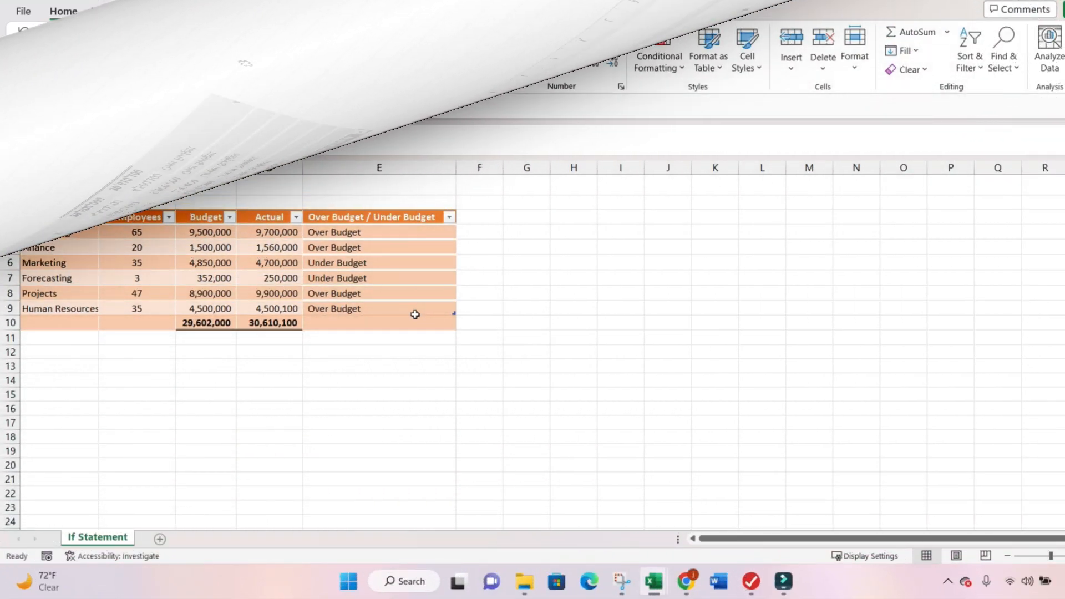
Convert the budget table to a normal range and check the IF formulas in column E.
click(340, 397)
click(293, 309)
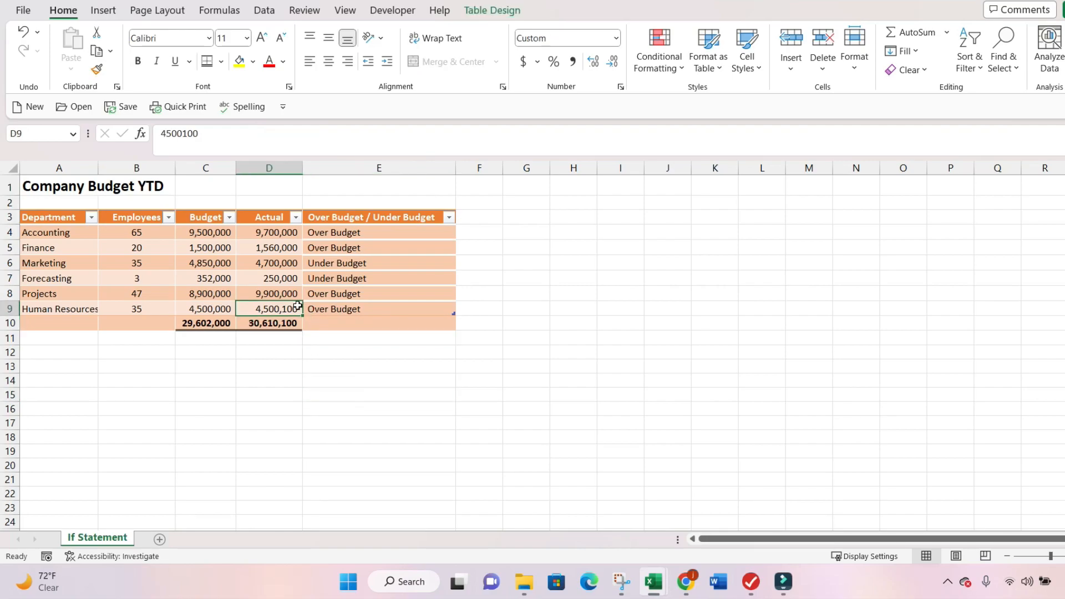
click(364, 287)
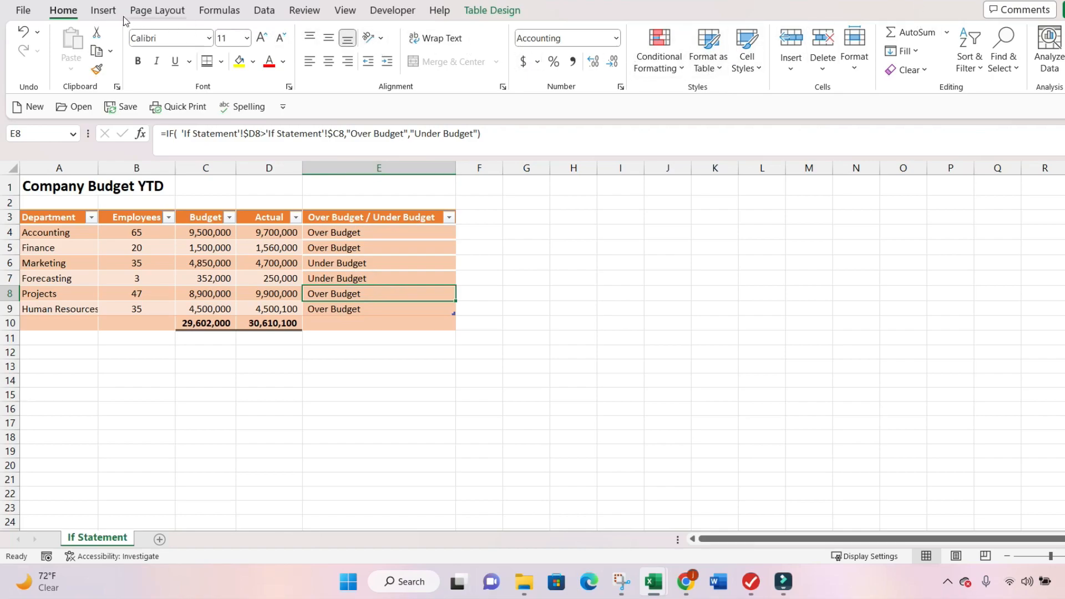
click(492, 10)
click(155, 69)
click(540, 305)
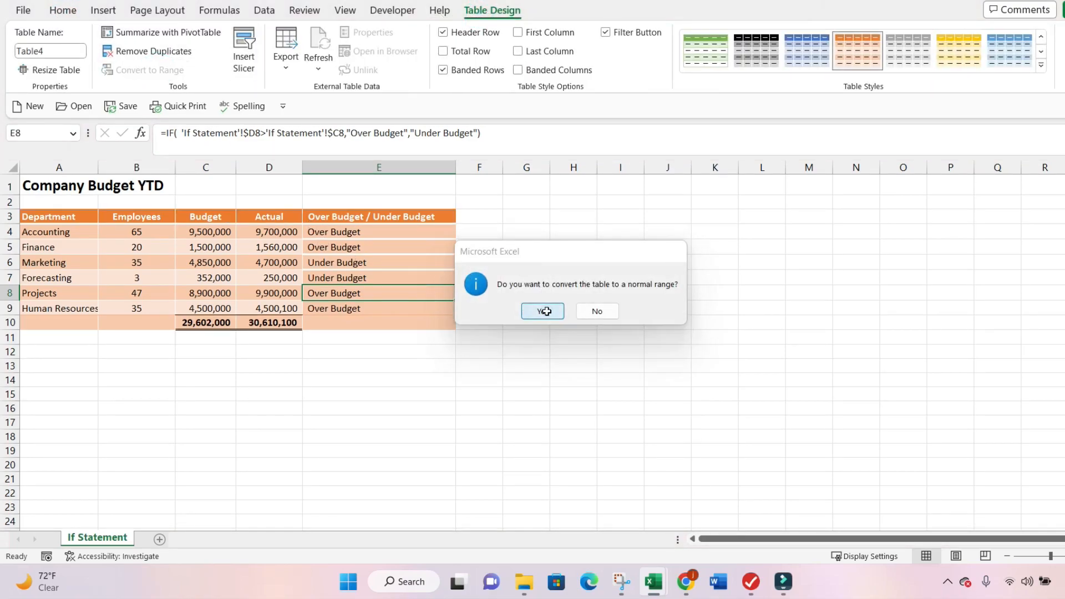
click(487, 325)
click(350, 292)
click(355, 275)
click(381, 247)
click(388, 232)
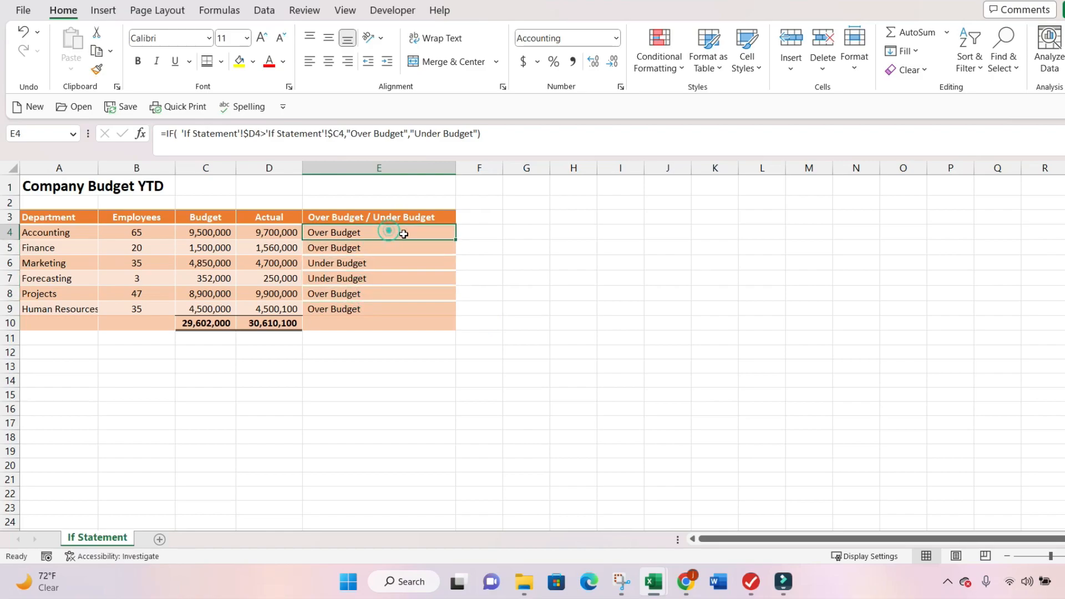
Add the column header "Difference" in F3.
click(479, 217)
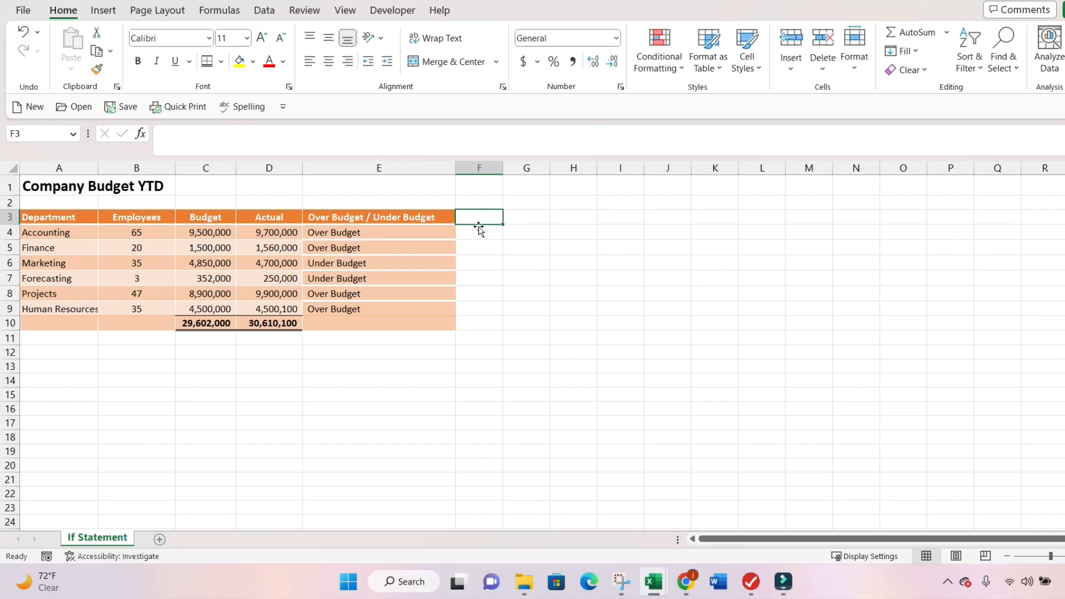
text(Diff)
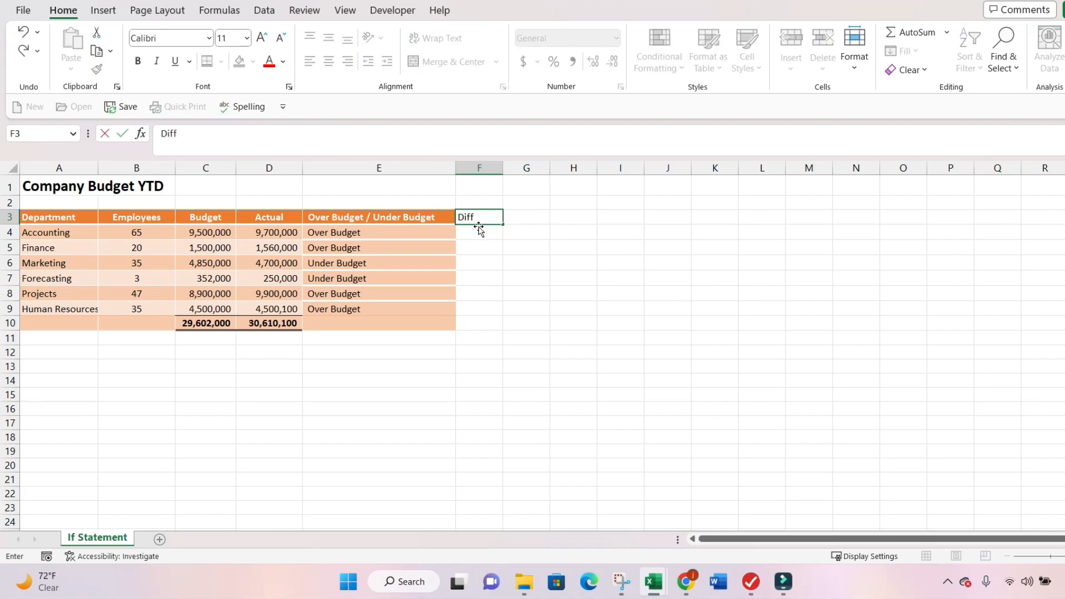
text(erence)
key(Return)
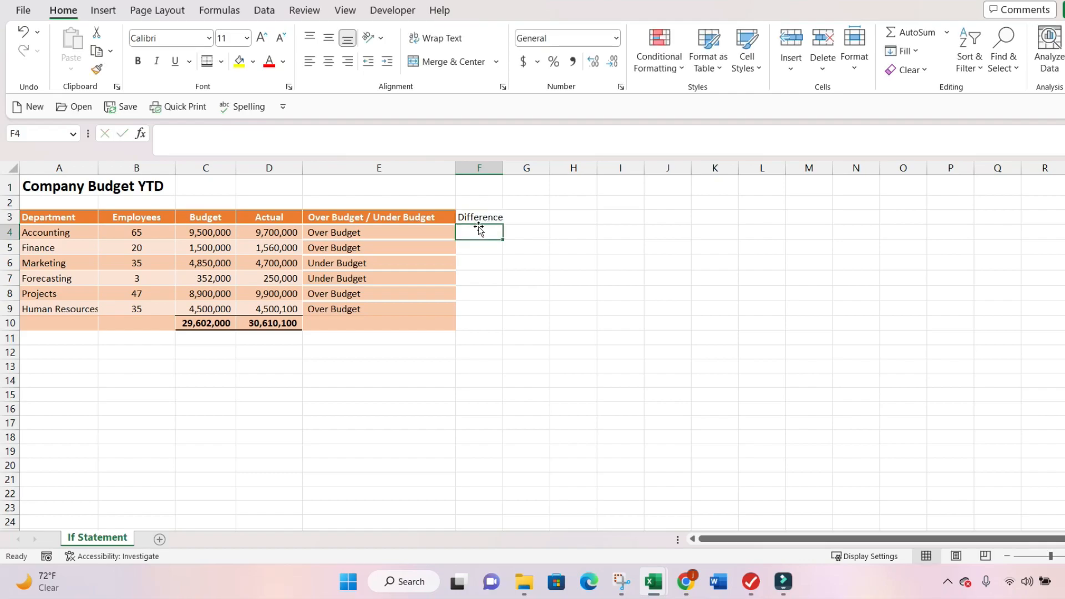
Enter the formula =D4-C4 in F4 to subtract Accounting's budget from its actual amount.
text(=)
key(Left)
key(Left)
text(-)
key(Left)
key(Left)
key(Left)
key(Return)
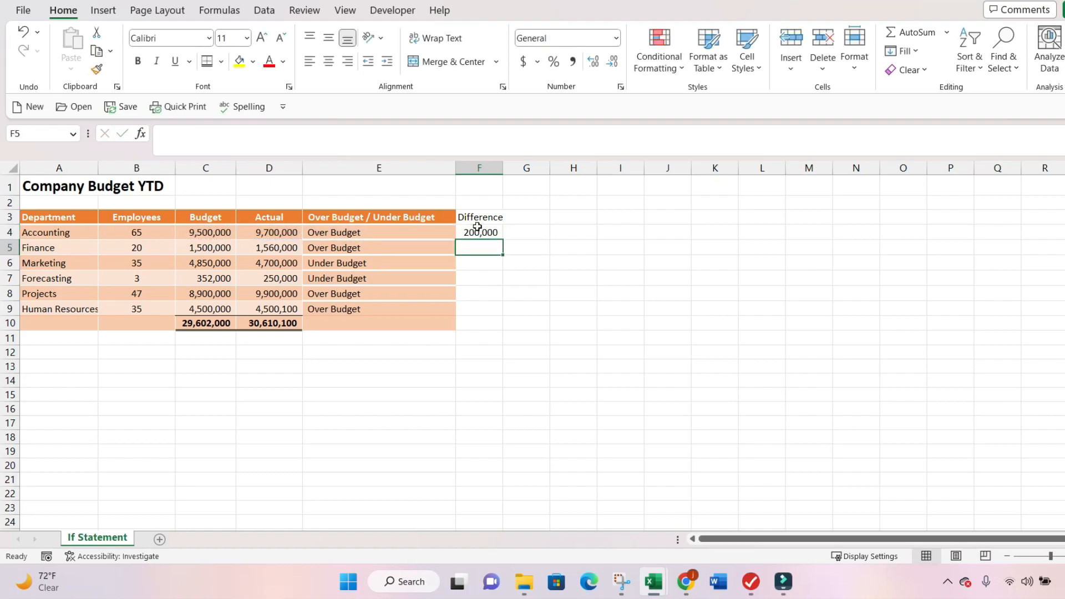
Fill the difference formula from F4 down through F9 and auto-fit column F to its contents.
click(481, 233)
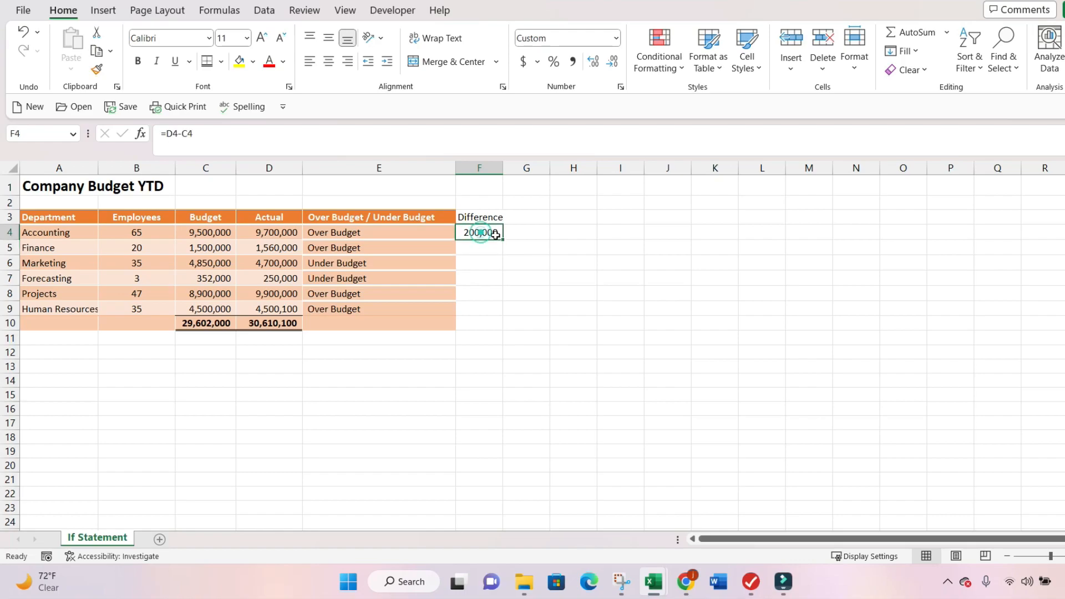
drag(495, 236, 498, 310)
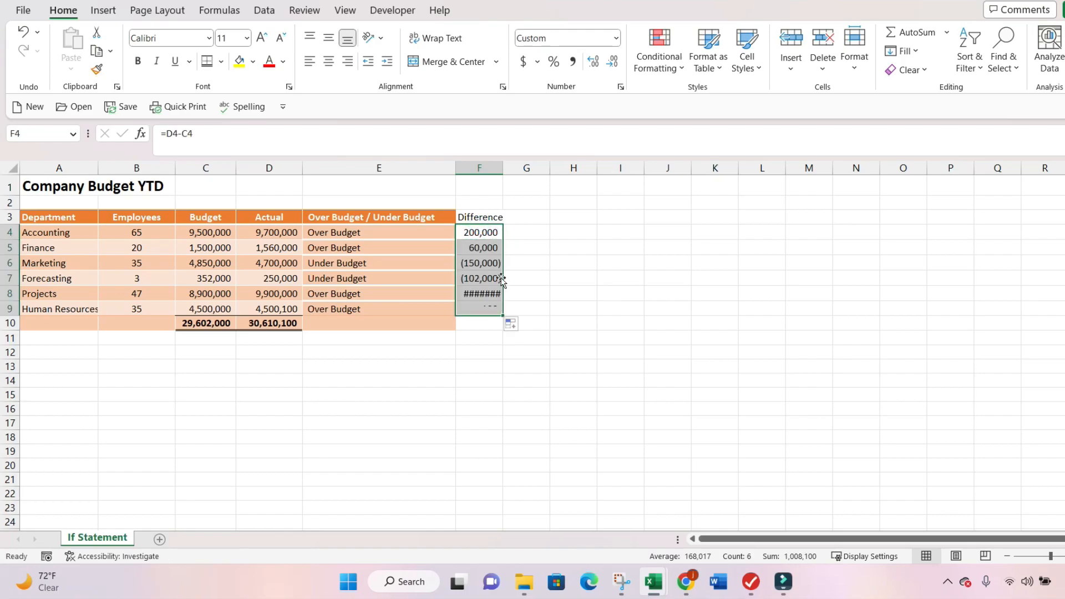
double_click(505, 175)
Add the column header "Nested" in G3.
click(534, 220)
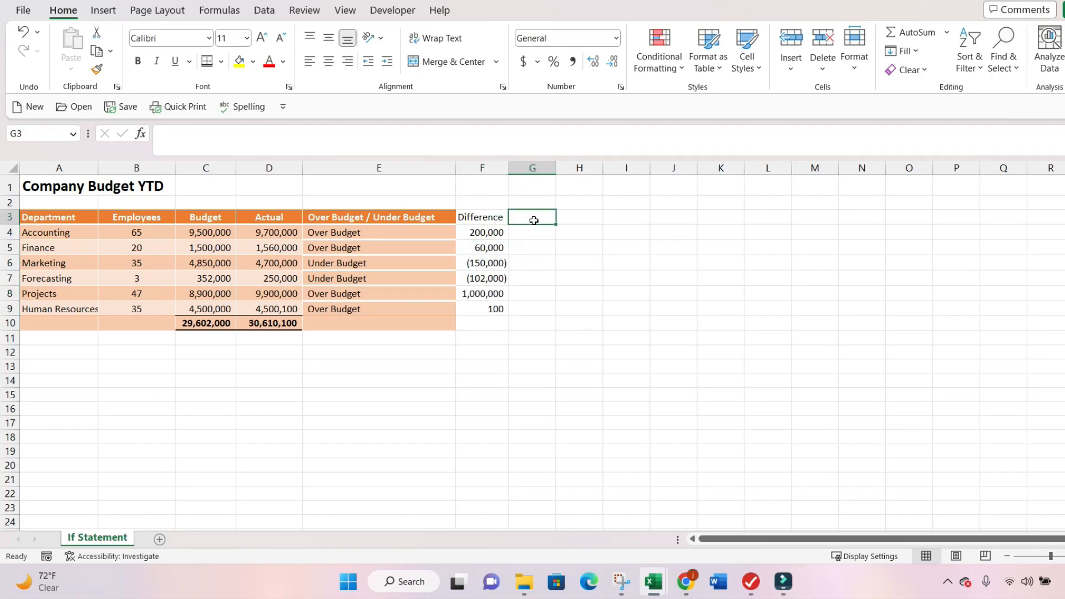
text(Ne)
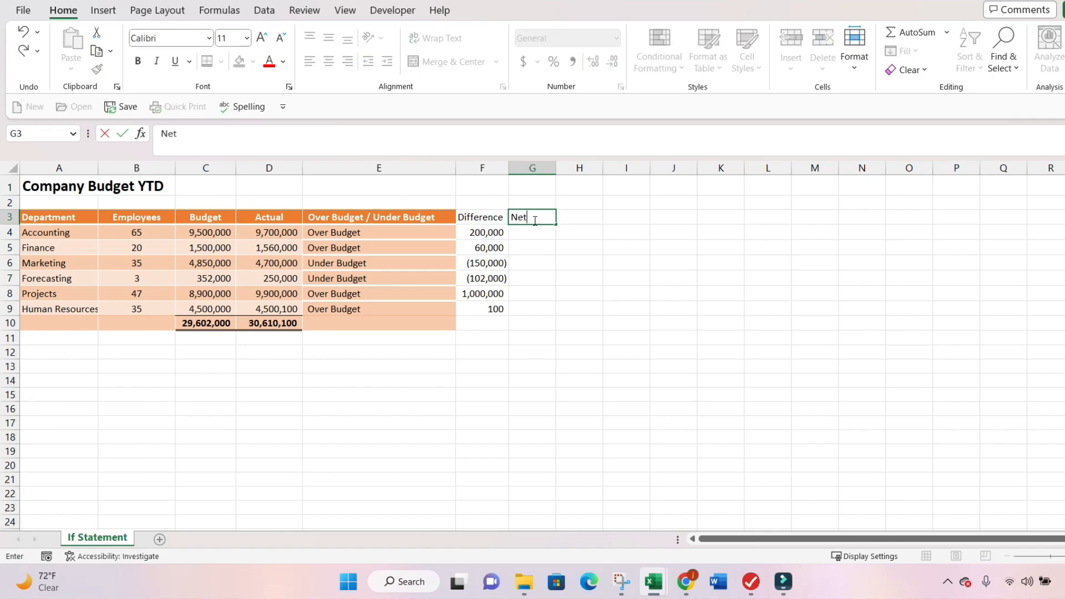
text(sted)
key(Return)
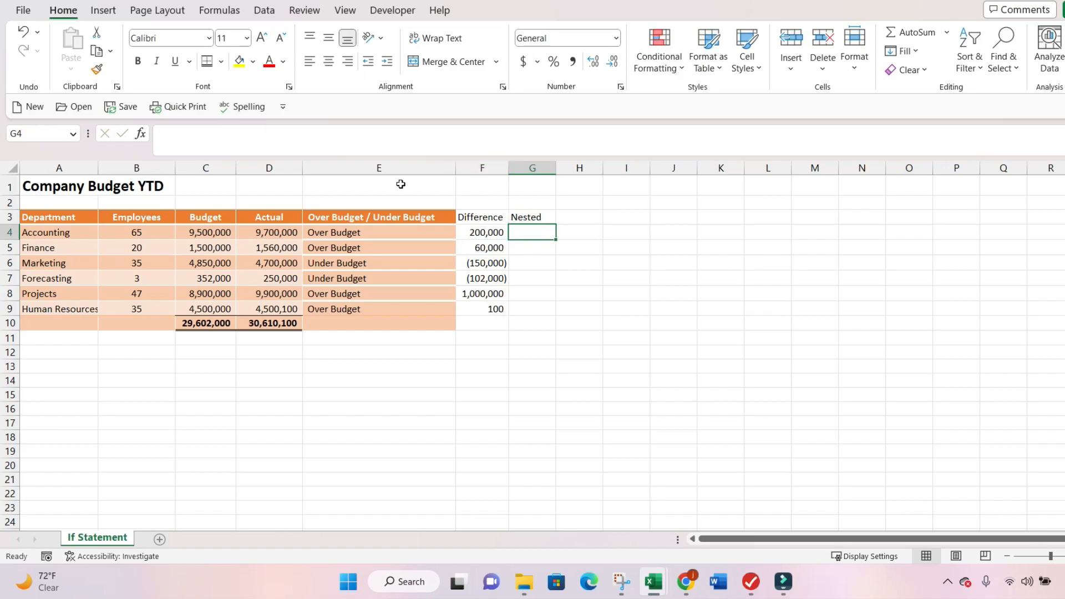
Insert an IF function in G4 with the logical test F4<=100000 and "A" as the value if true.
click(143, 136)
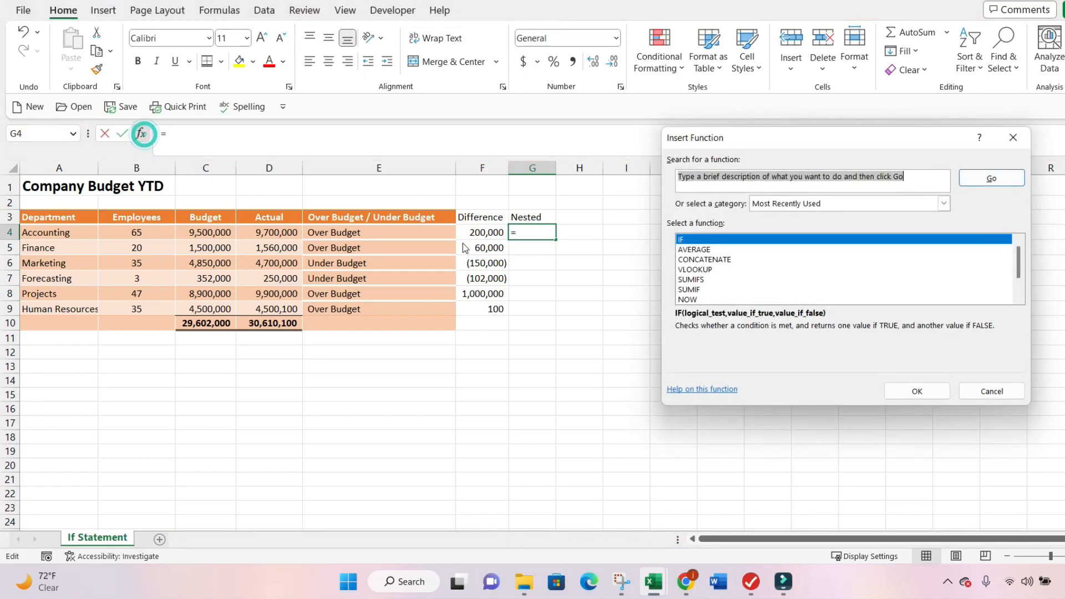
click(917, 391)
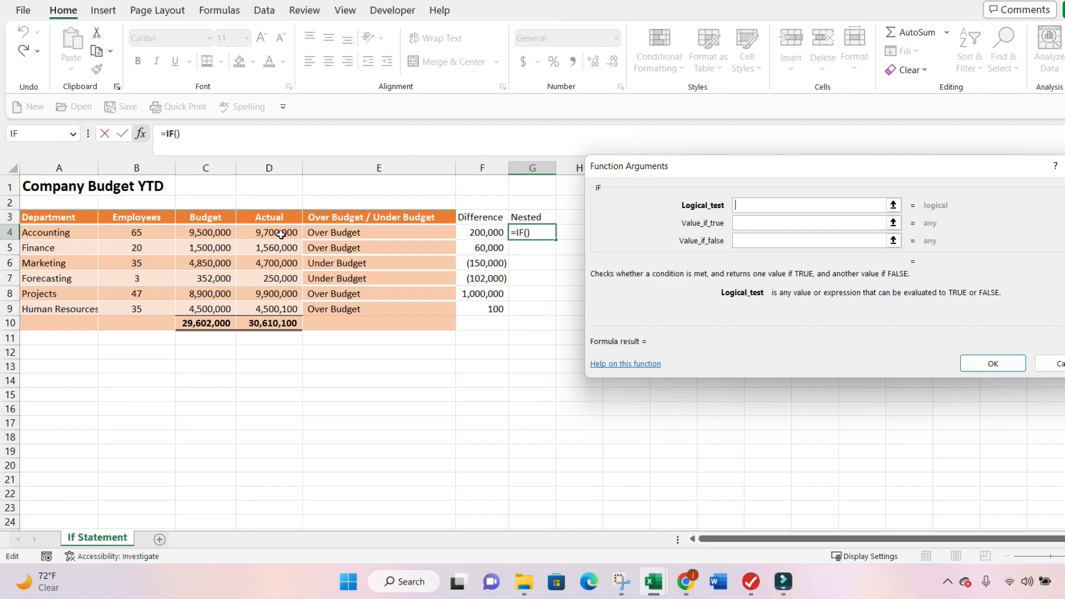
click(486, 234)
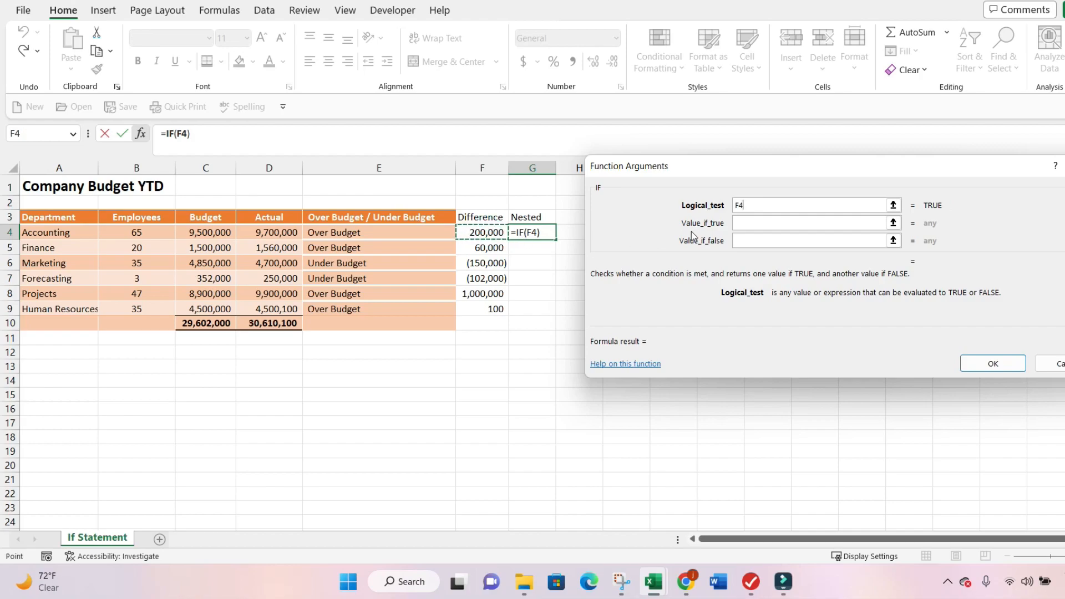
text(<)
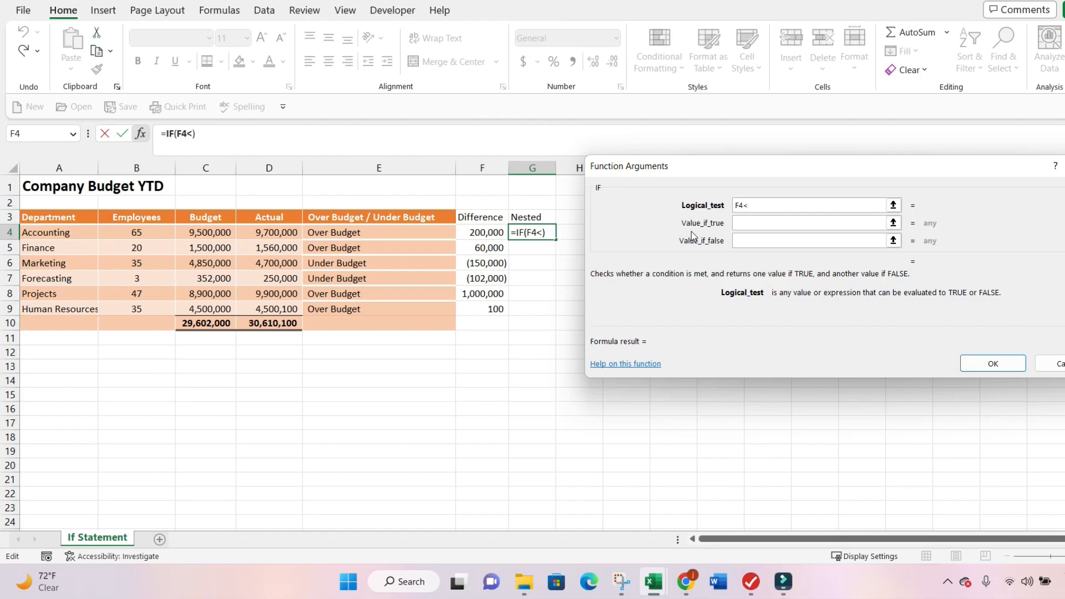
text(=100000)
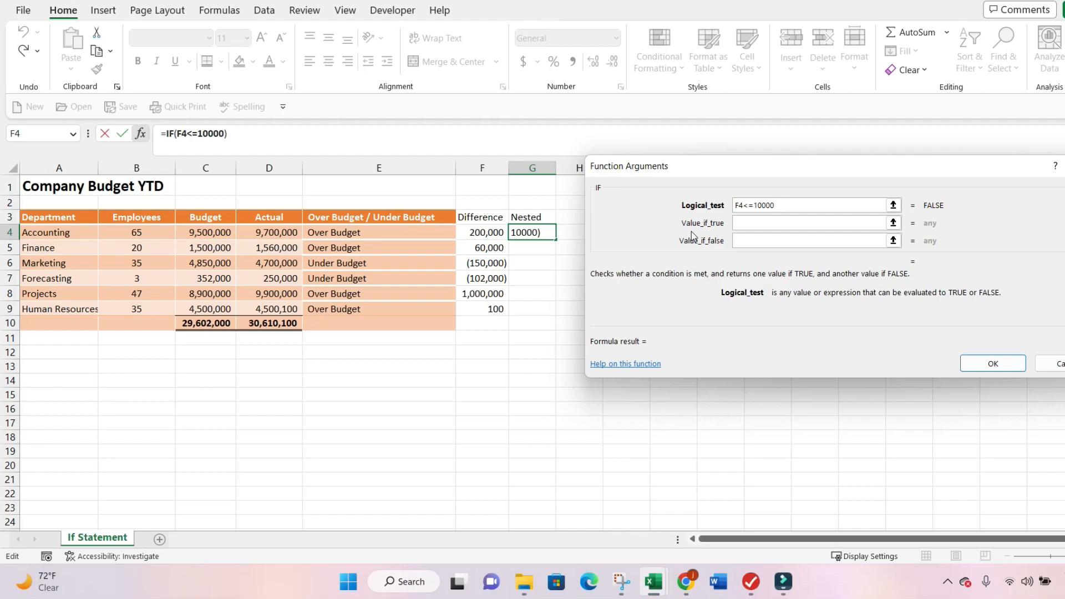
click(742, 224)
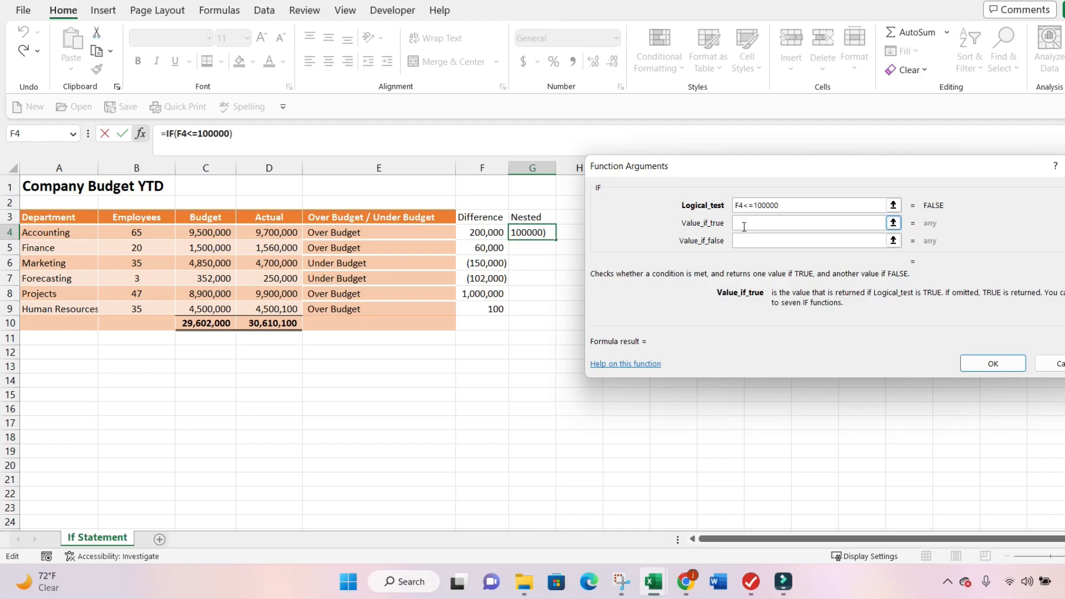
text(G)
key(BackSpace)
text("A)
key(BackSpace)
key(BackSpace)
text(A)
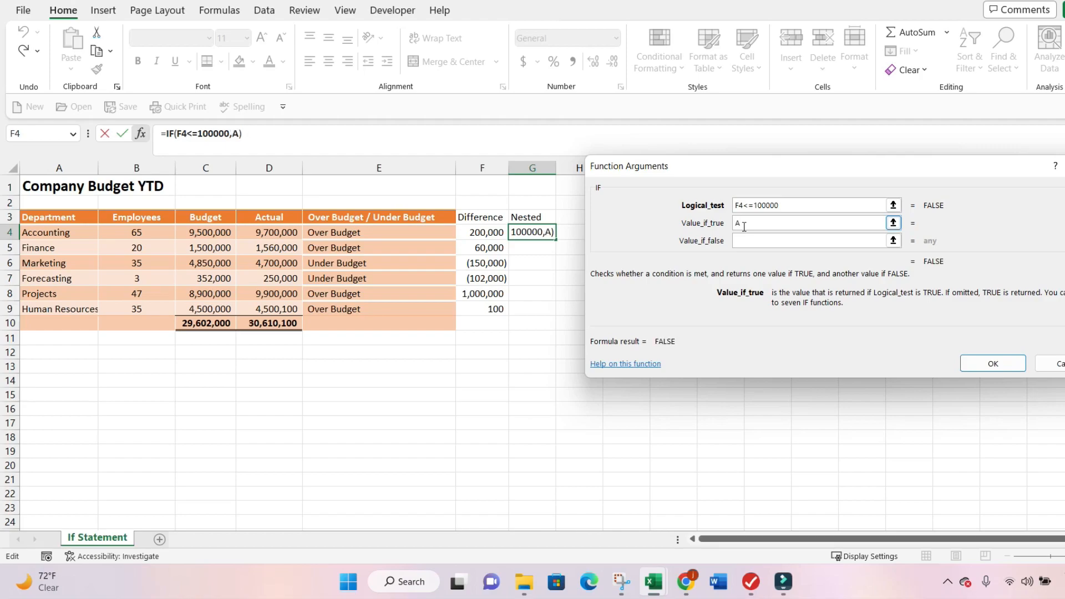
Set the IF function's value if false to "Not Good" and fill the formula from G4 down through G9.
click(742, 241)
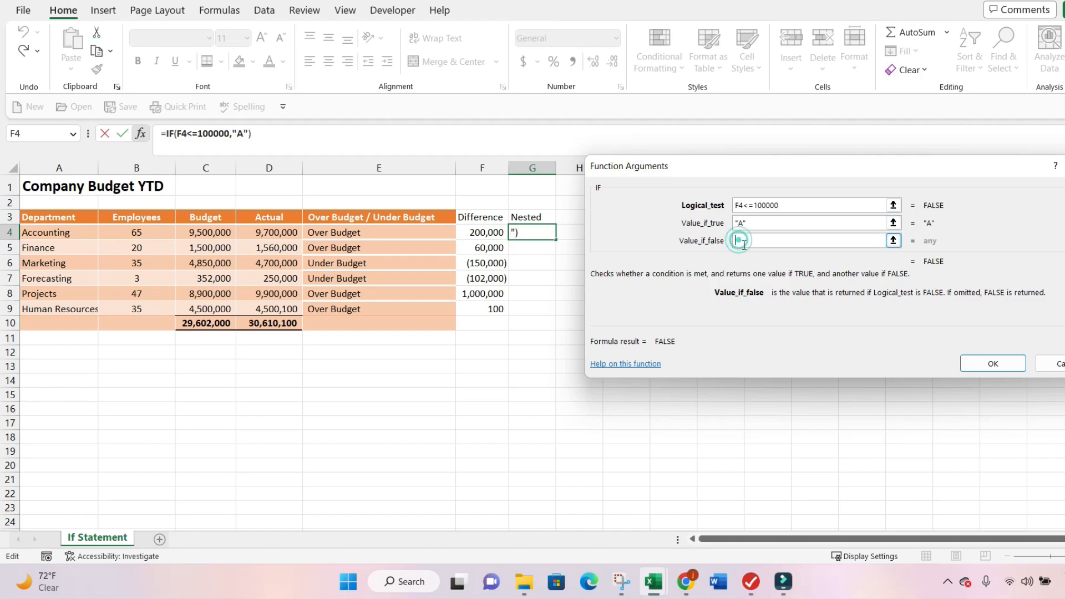
text(No)
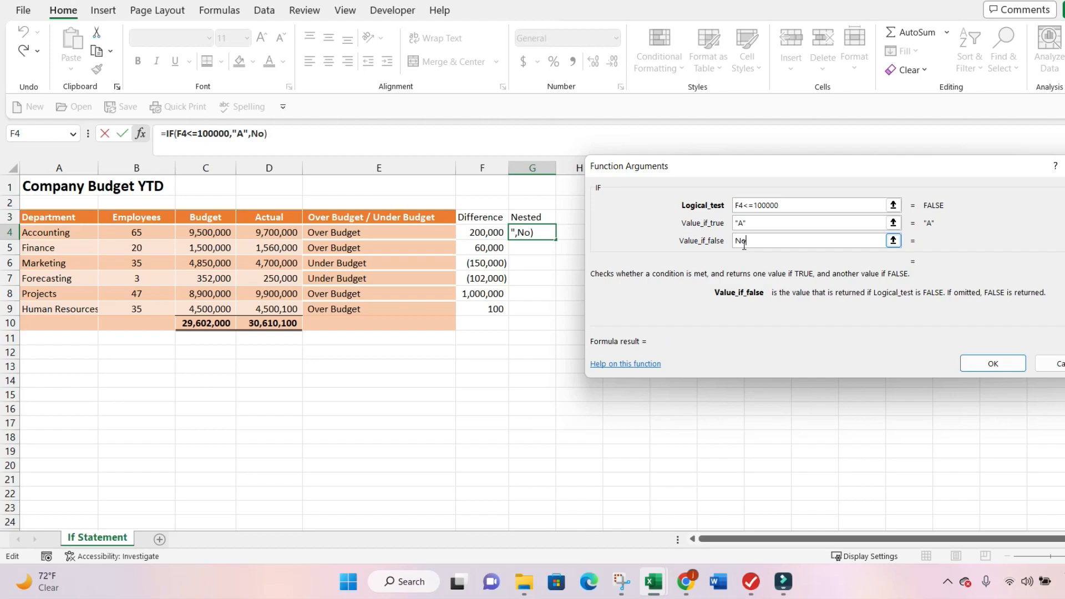
text(t Good)
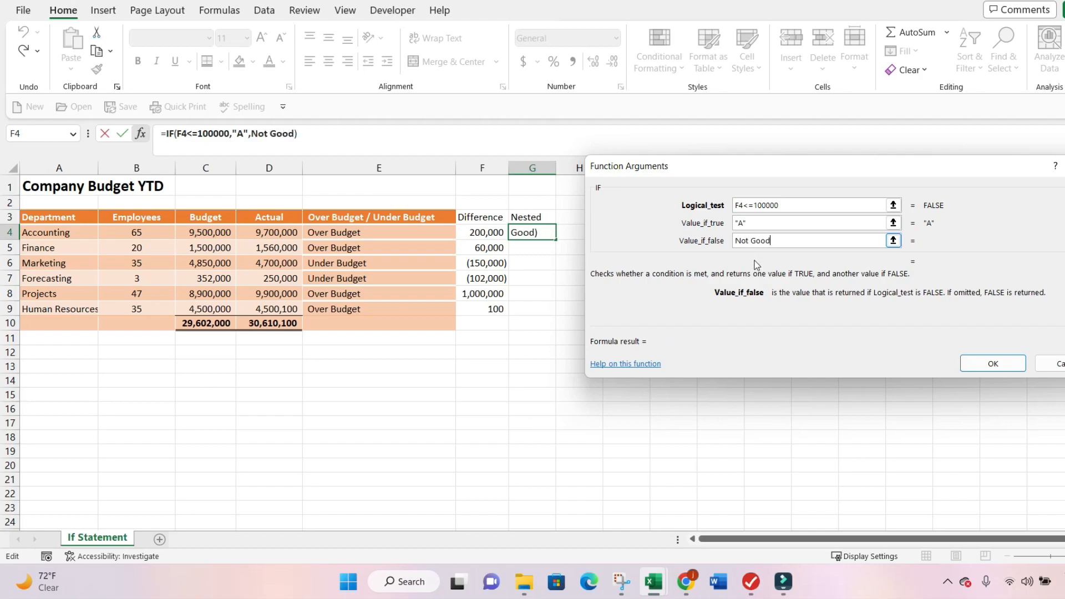
click(980, 365)
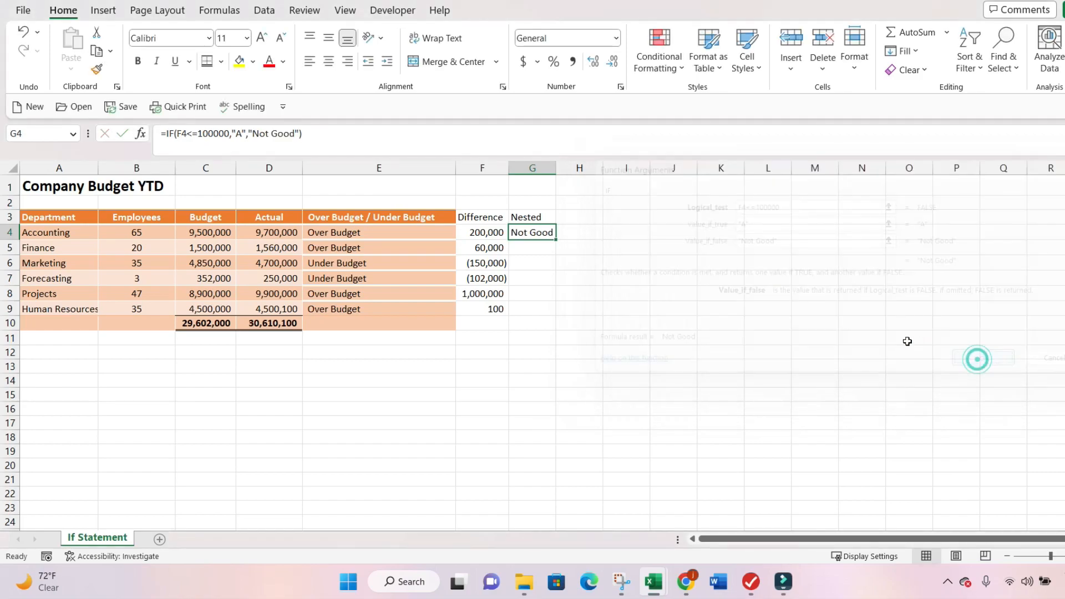
drag(557, 242, 557, 316)
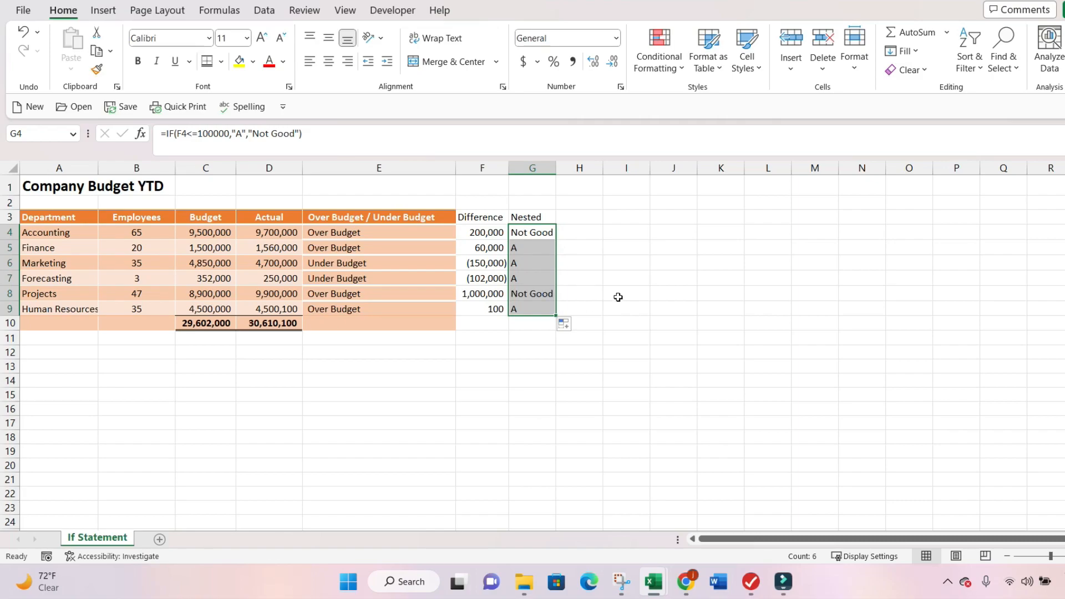
click(620, 295)
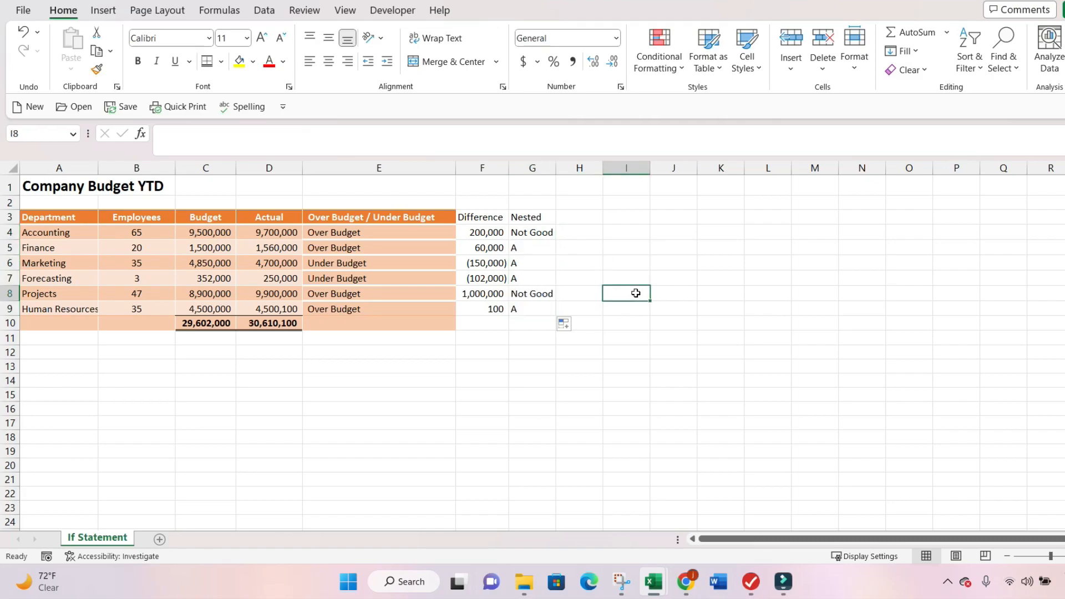
Edit the formula in G4 and remove the "Not Good" argument so it ends after "A".
click(540, 232)
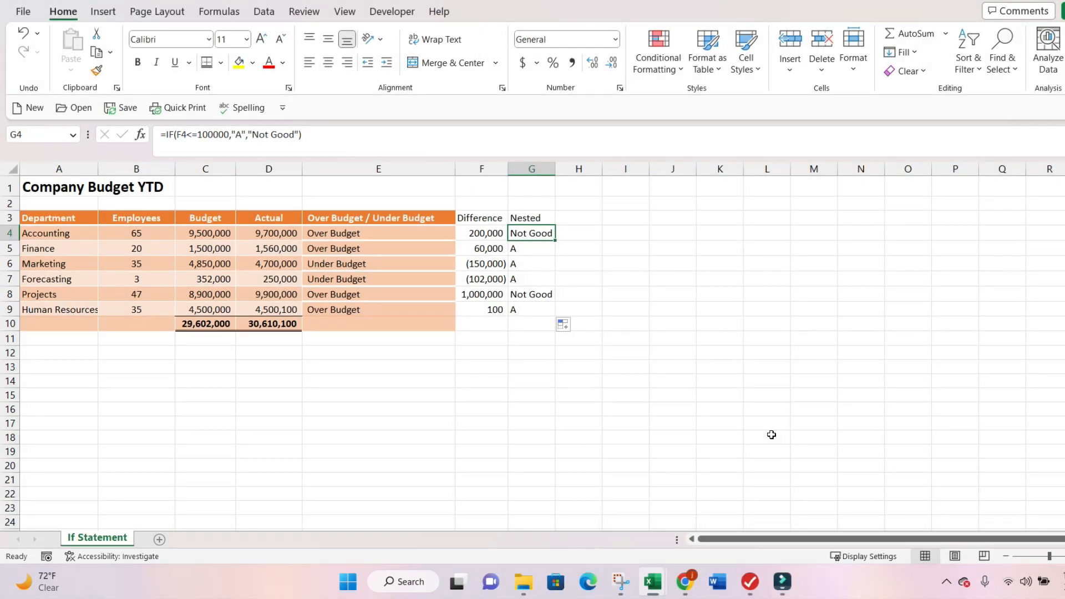
key(F2)
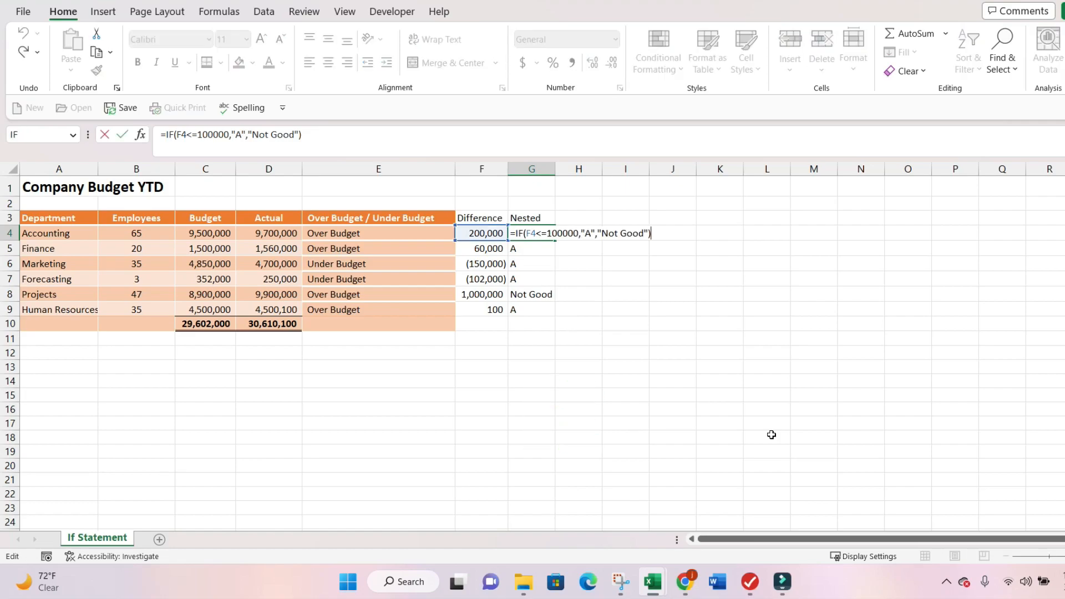
key(BackSpace)
key(BackSpace)
key(BackSpace)
key(BackSpace)
key(BackSpace)
key(BackSpace)
key(BackSpace)
key(BackSpace)
key(BackSpace)
key(BackSpace)
key(BackSpace)
key(BackSpace)
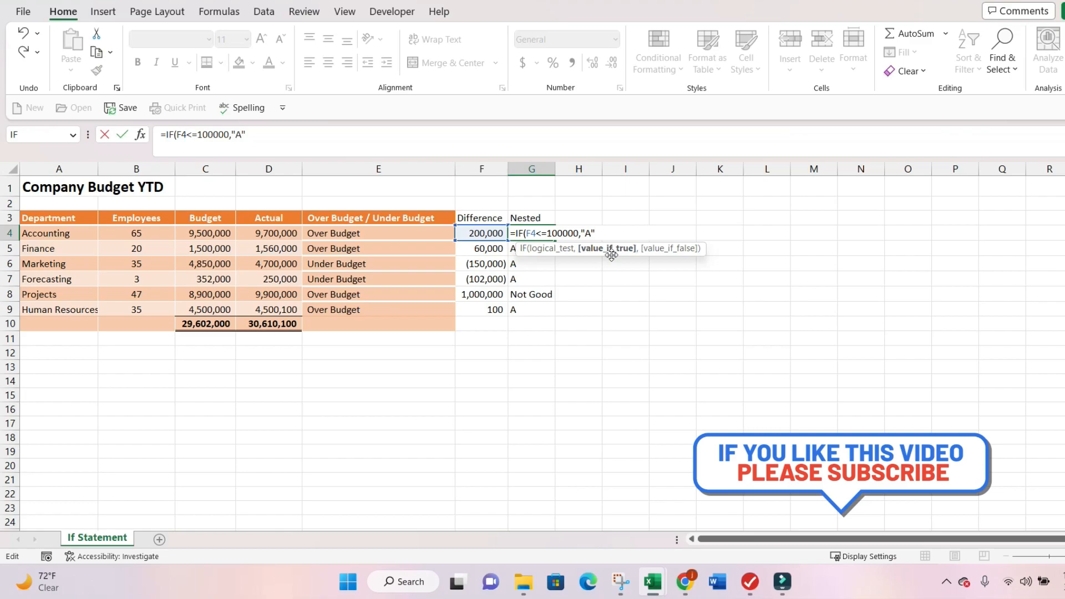
Nest a second IF in the G4 formula's value-if-false argument, testing F4<=200000 and returning "B" if true.
text(,)
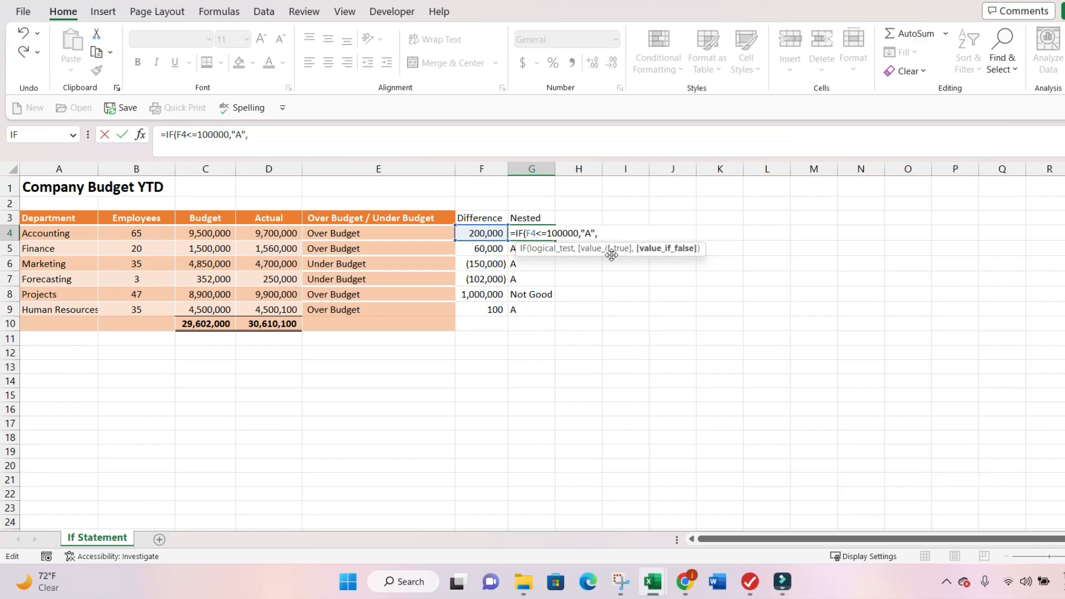
text(If)
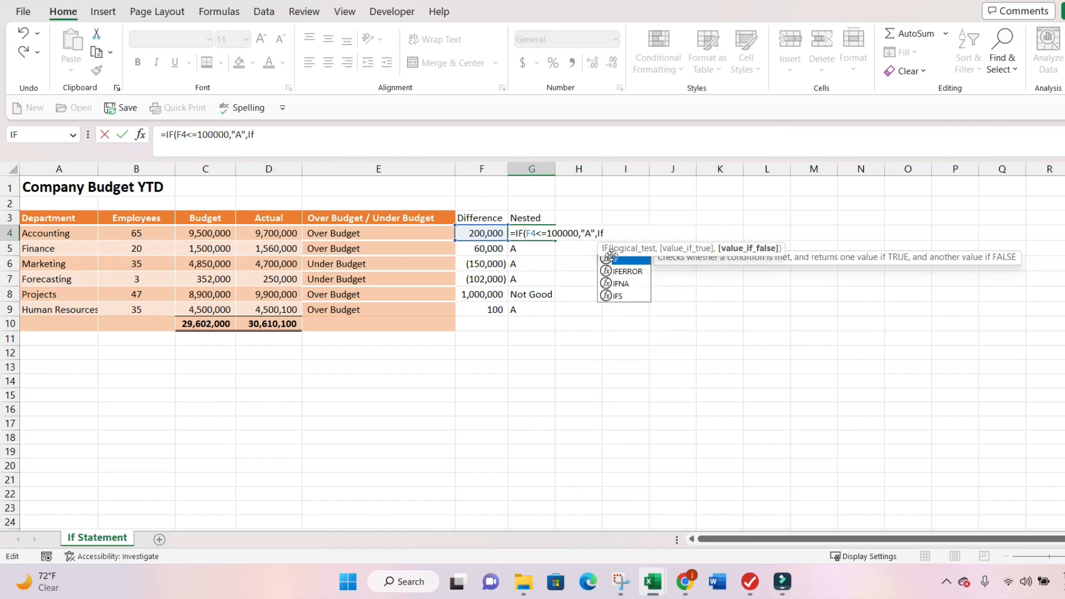
text(()
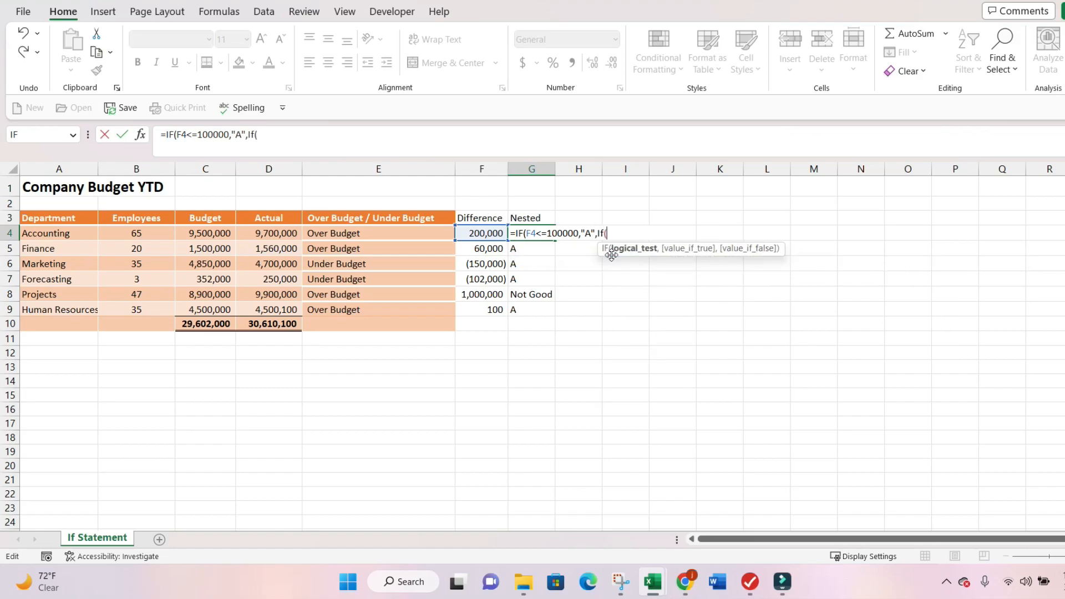
click(486, 232)
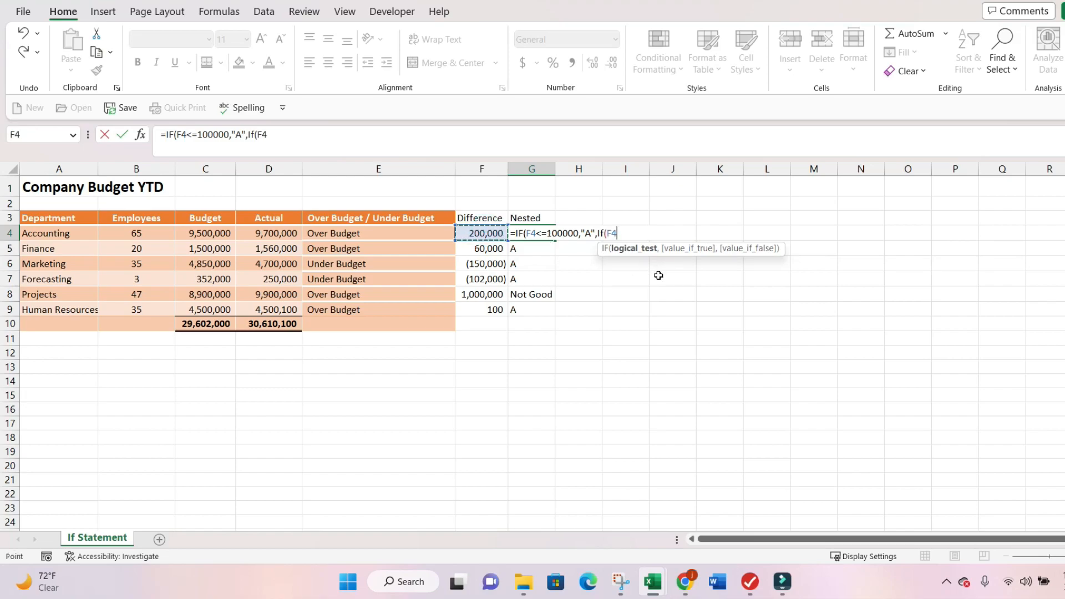
text(<=200000)
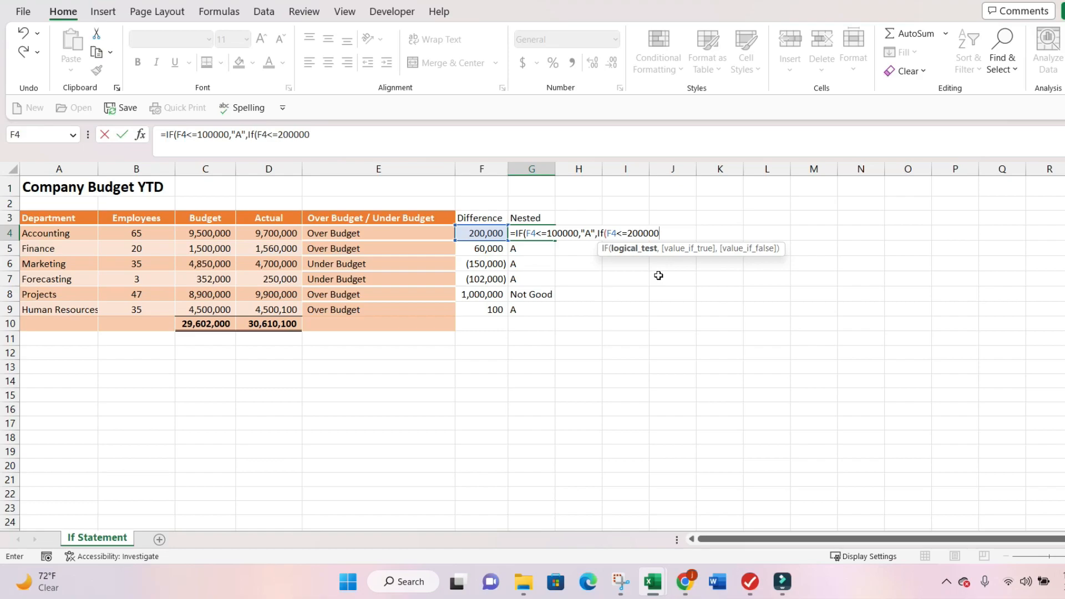
text(,)
text("B)
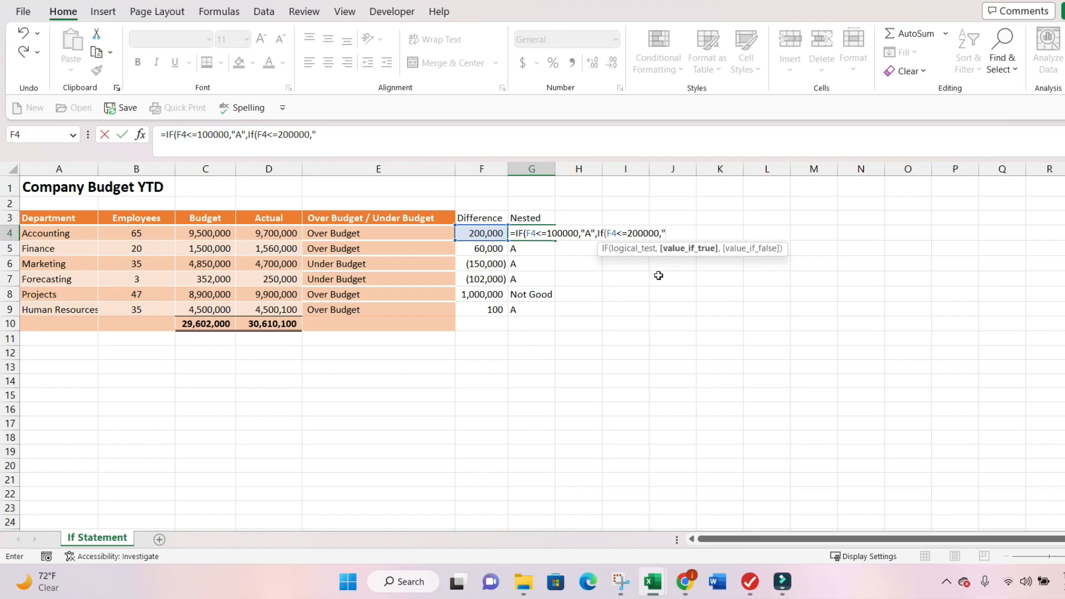
text(")
Nest a third IF in the G4 formula testing F4<=300000 and returning "C", close all parentheses and commit it.
text(,)
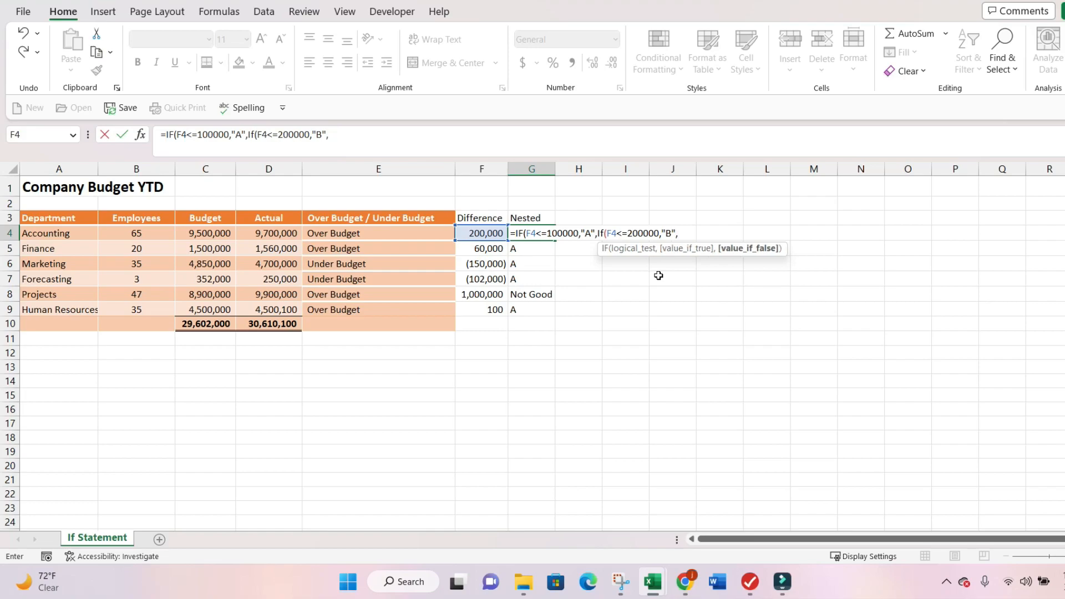
text(If)
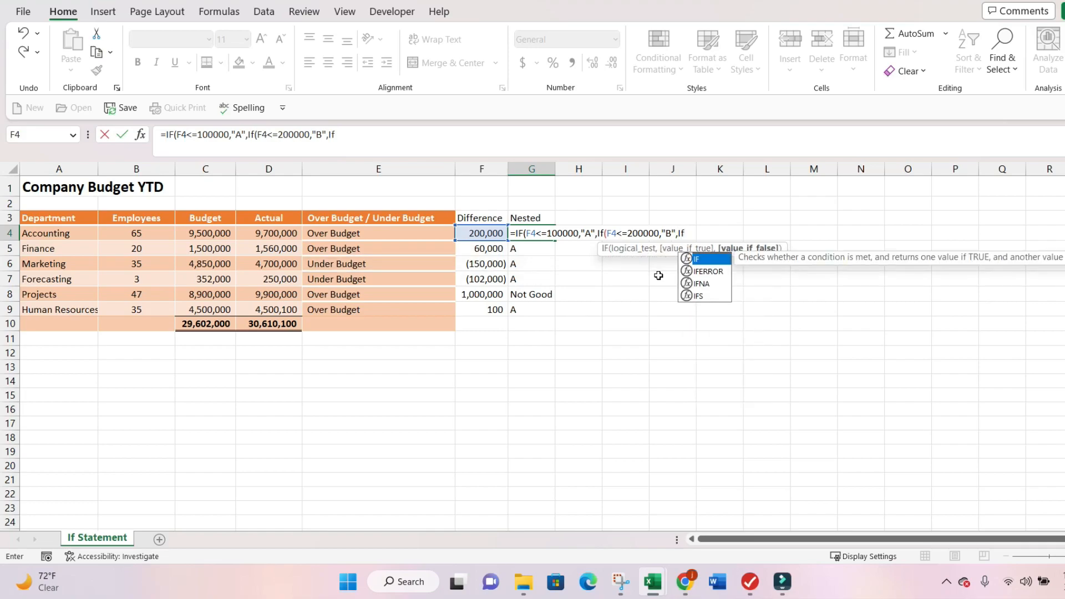
text(()
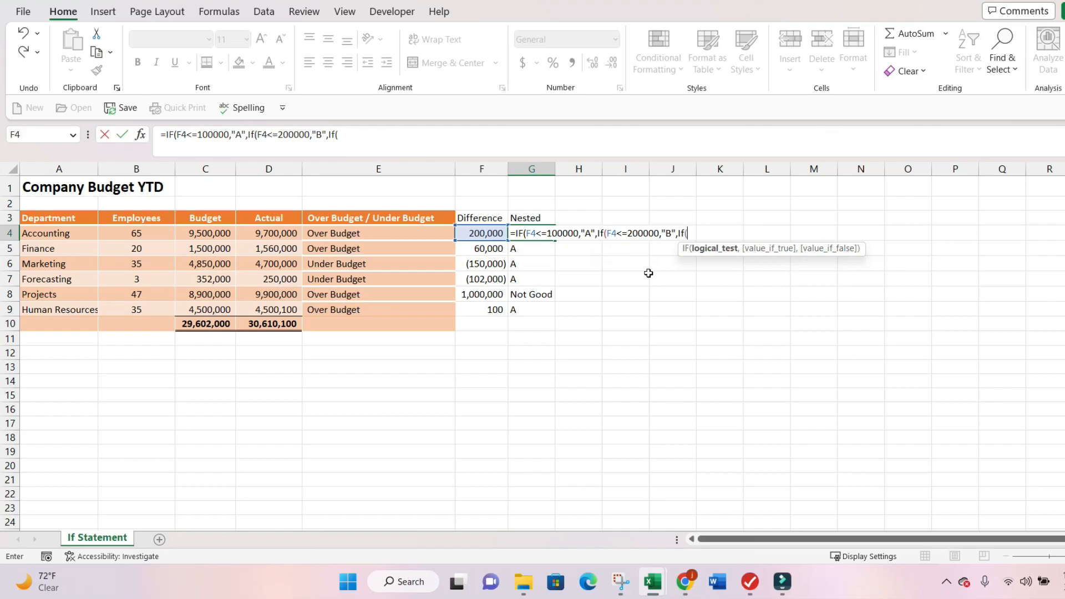
click(485, 236)
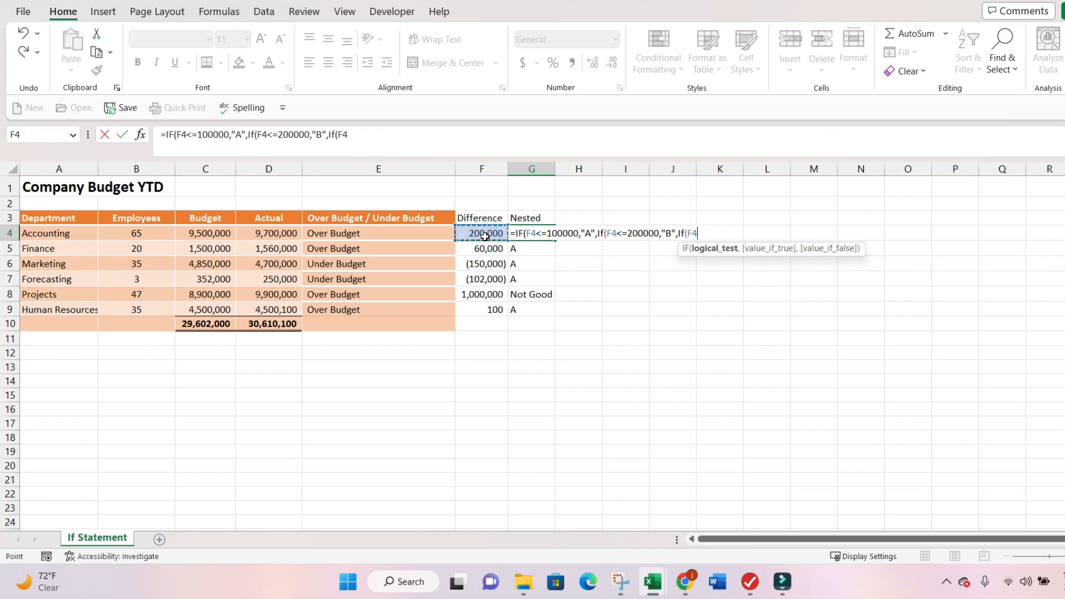
text(<=300000)
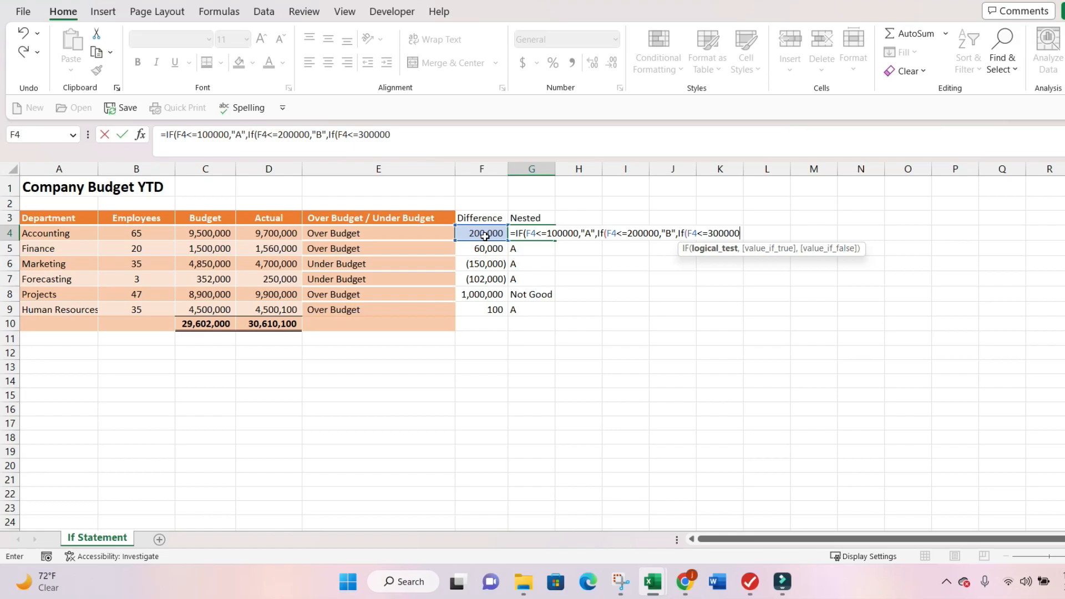
text(,")
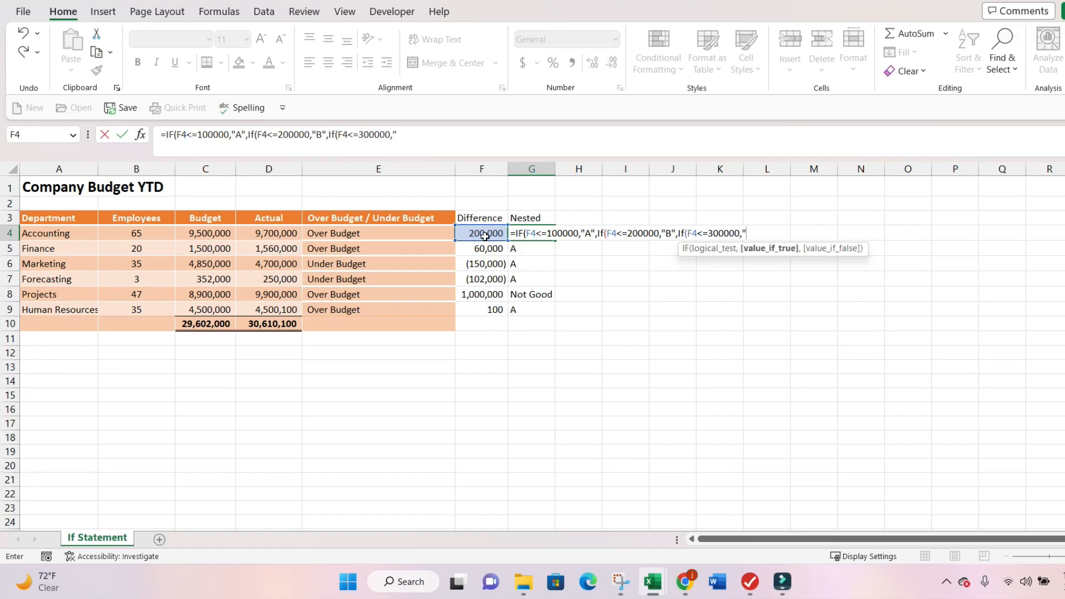
text(C")
text())))
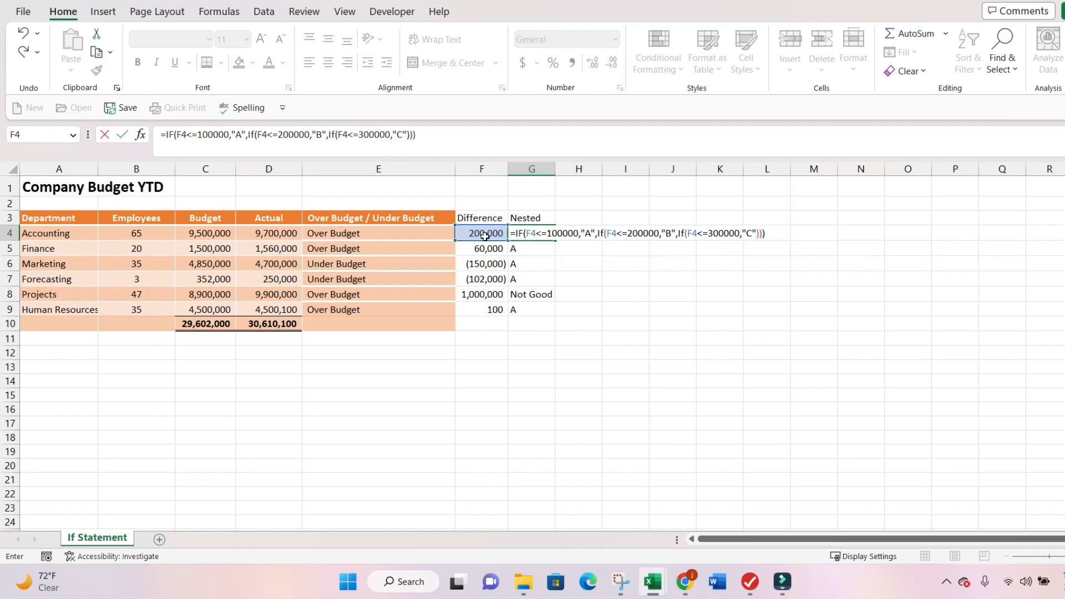
key(Return)
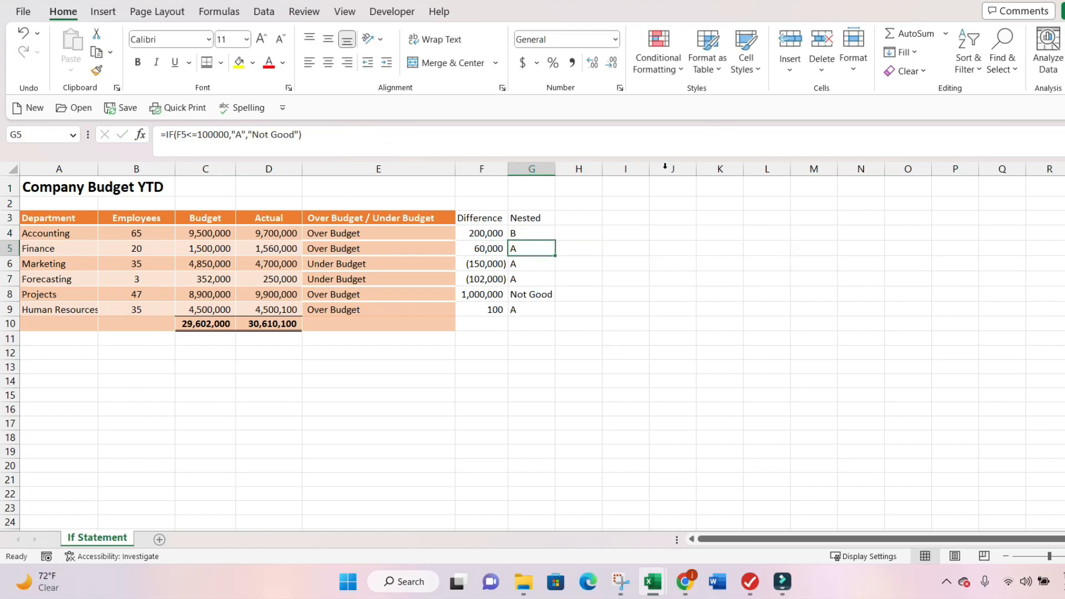
Fill the nested IF formula from G4 down through G9 and check the formula in the Projects row.
click(548, 234)
drag(554, 239, 550, 312)
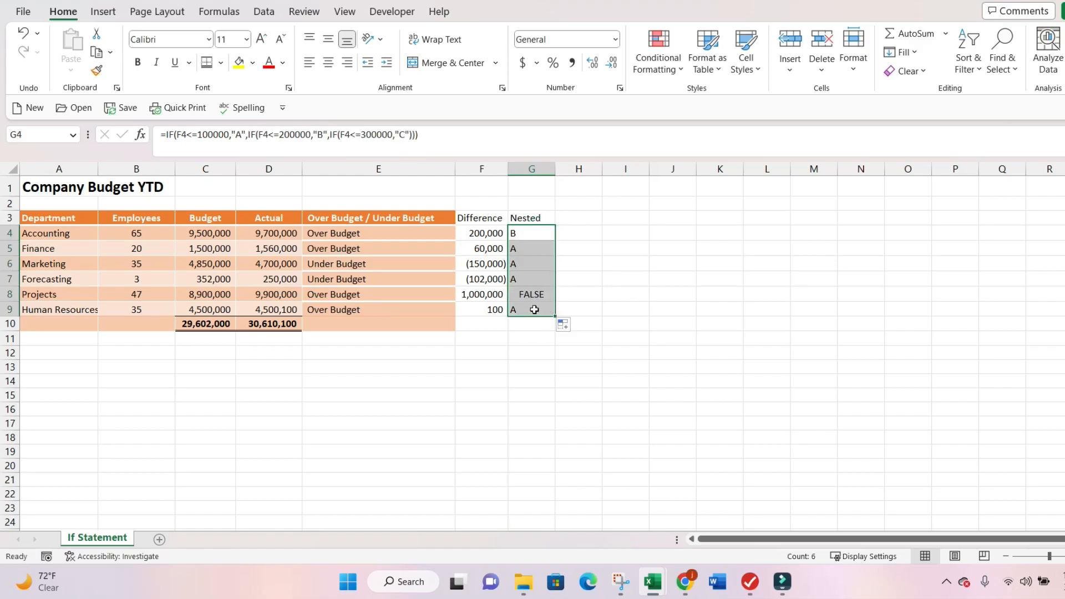
click(538, 299)
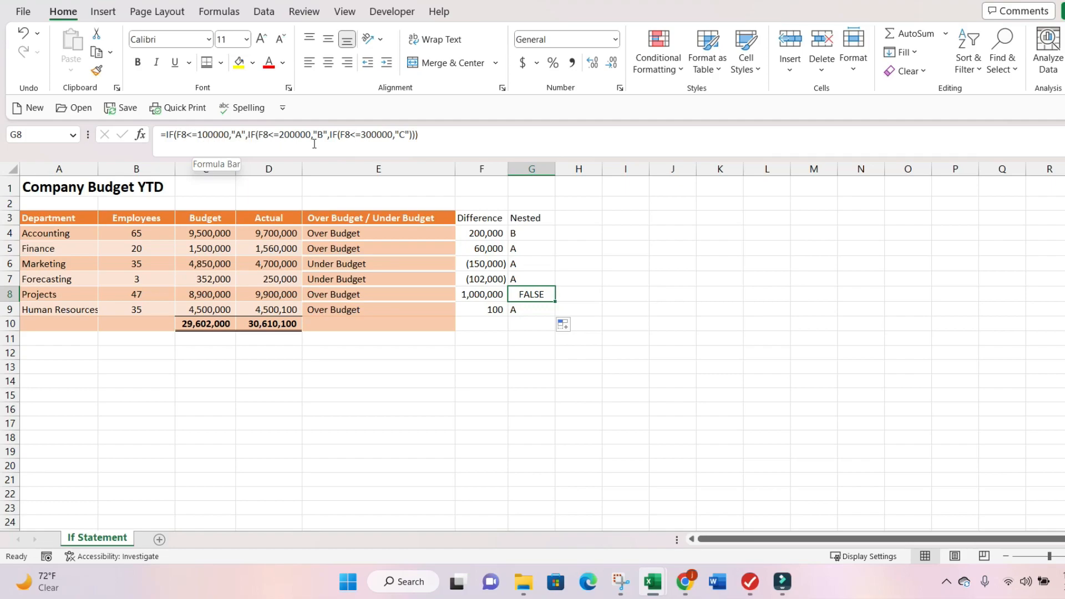
Enter the logical test =F4>50000 in H4 for the Accounting difference.
click(580, 279)
click(577, 220)
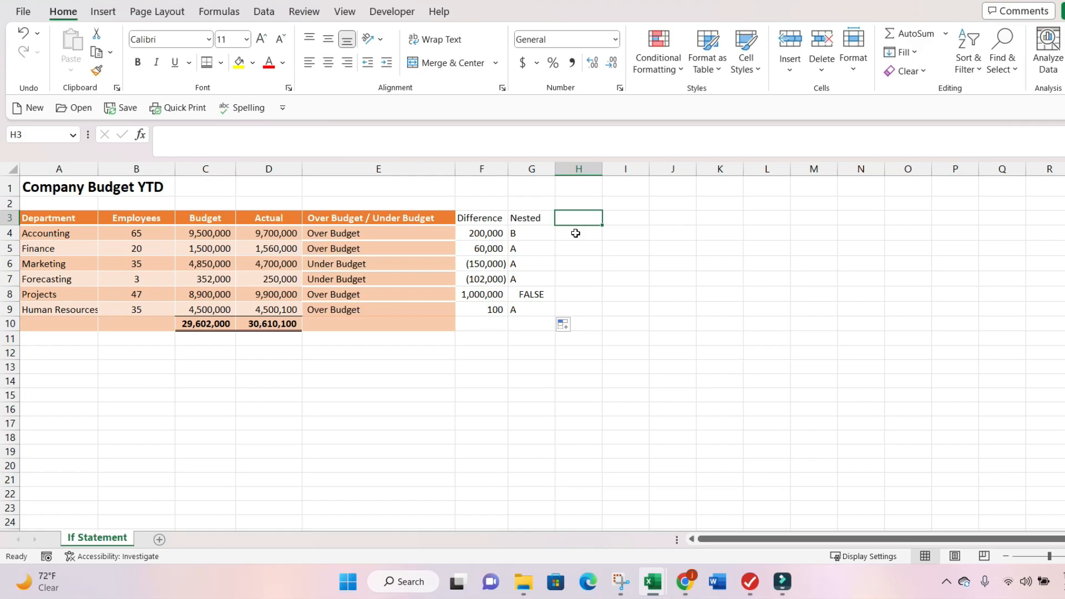
click(577, 234)
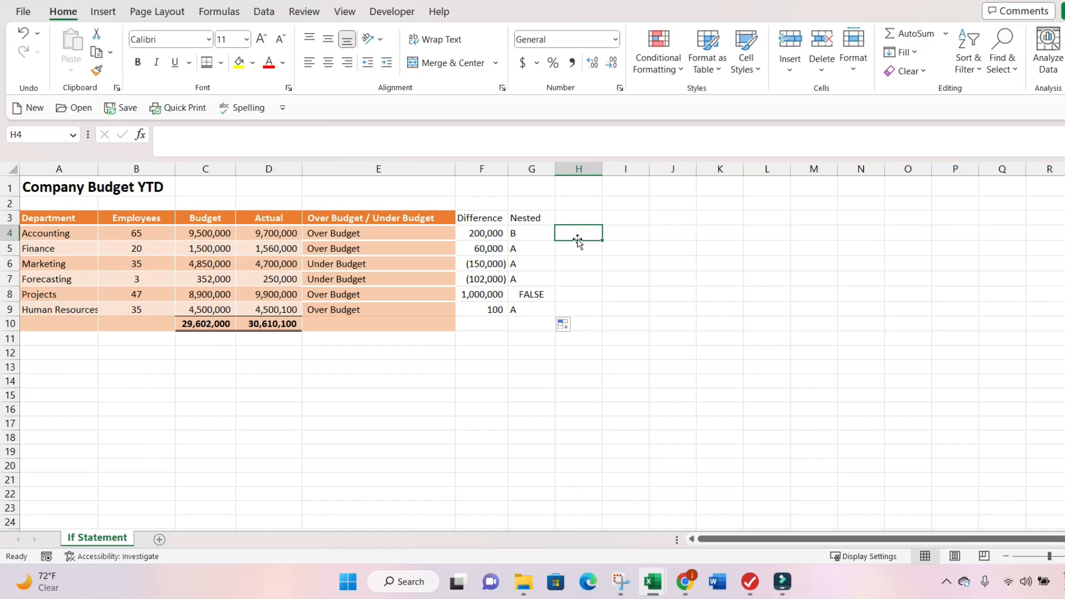
click(485, 235)
click(562, 233)
text(=)
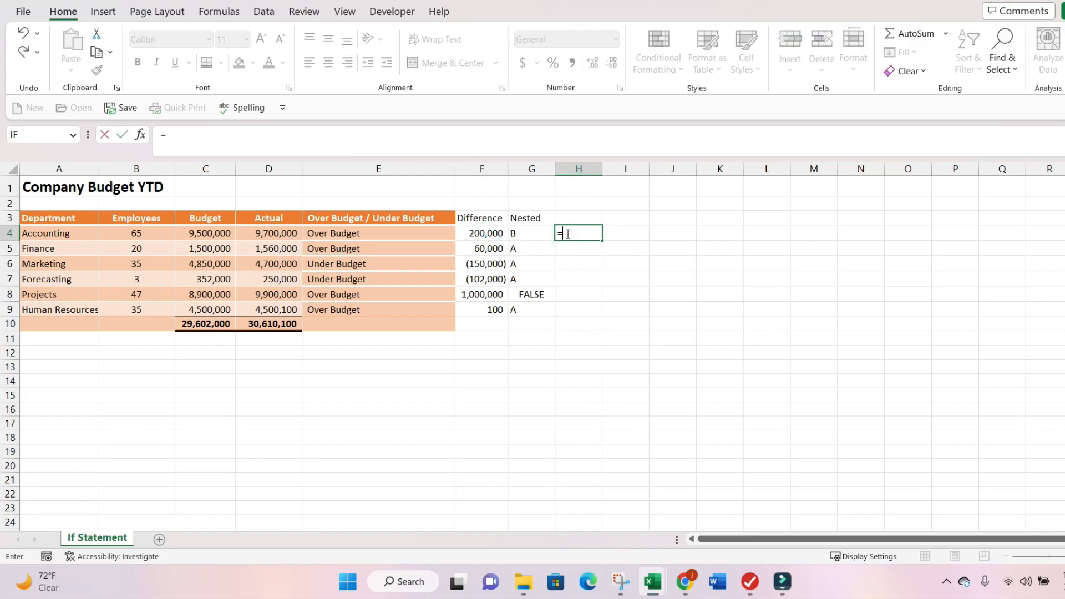
text(f4)
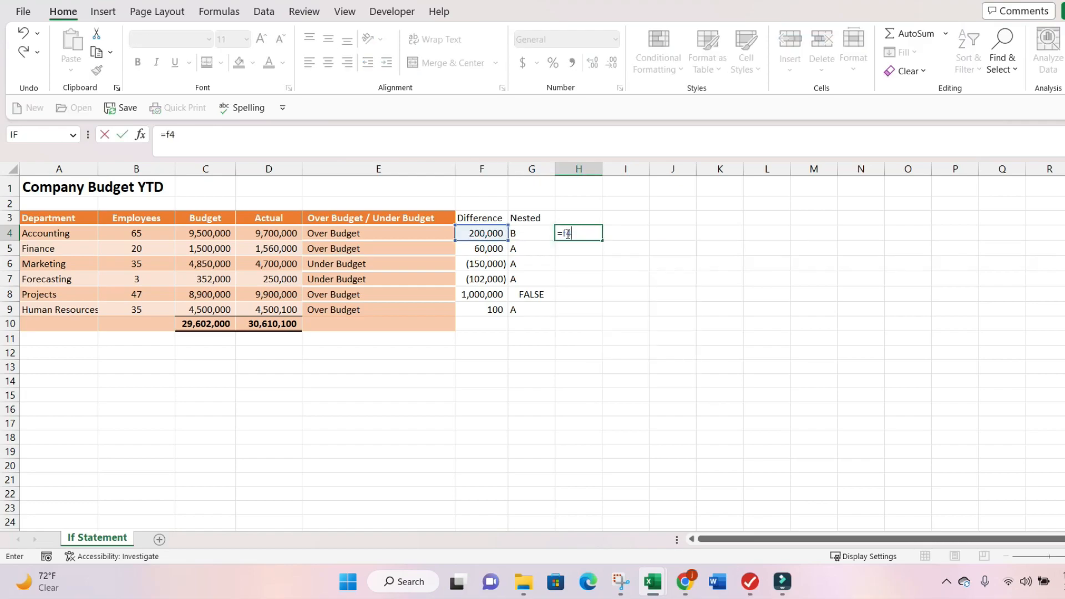
text(>50000)
key(Return)
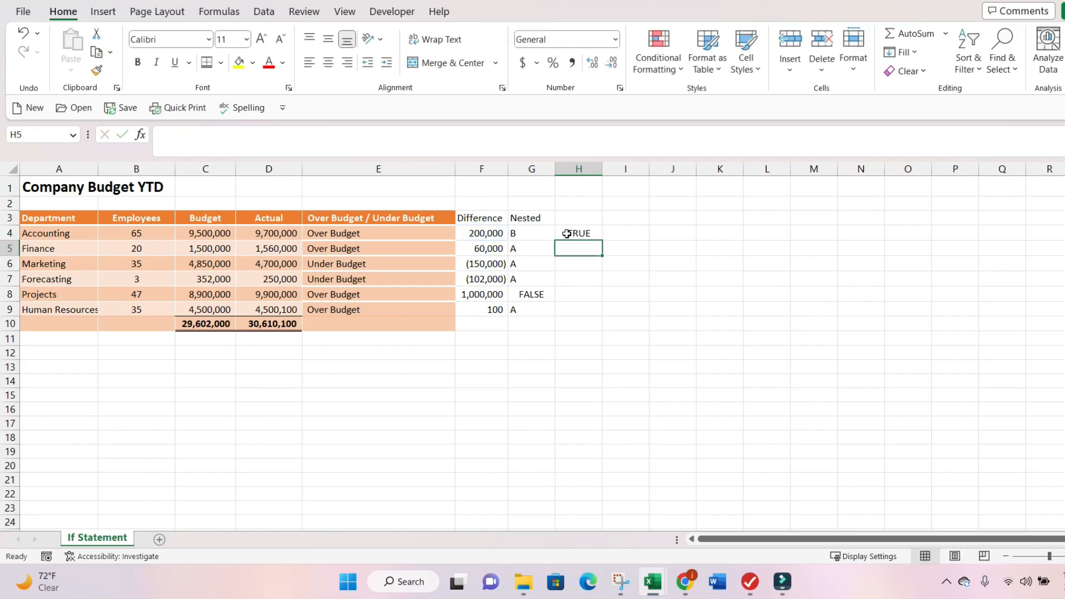
Fill the greater-than test from H4 down through H9.
click(567, 234)
click(577, 246)
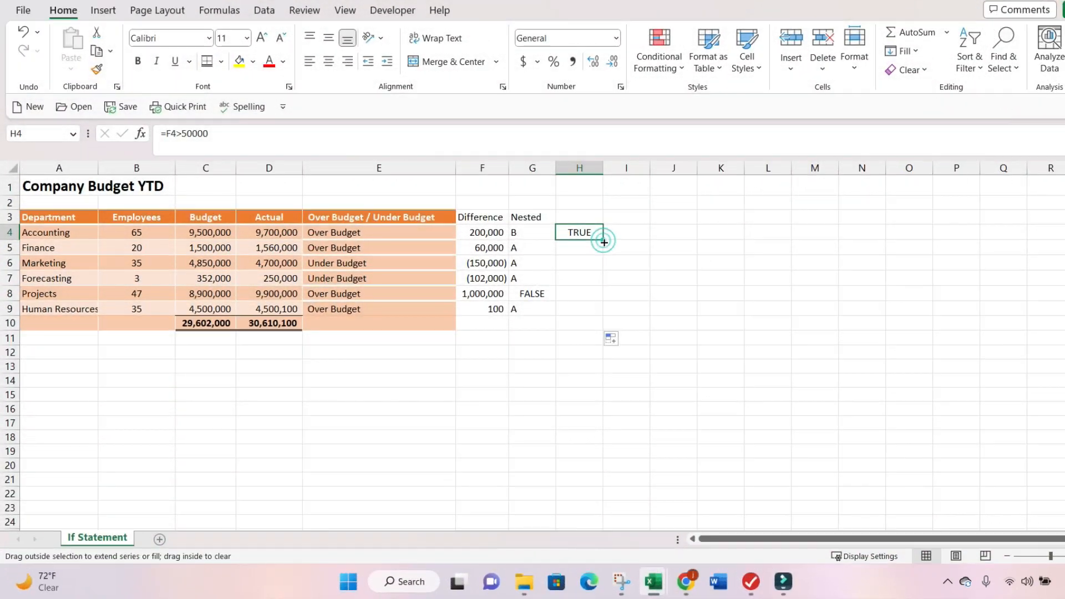
drag(603, 240, 604, 315)
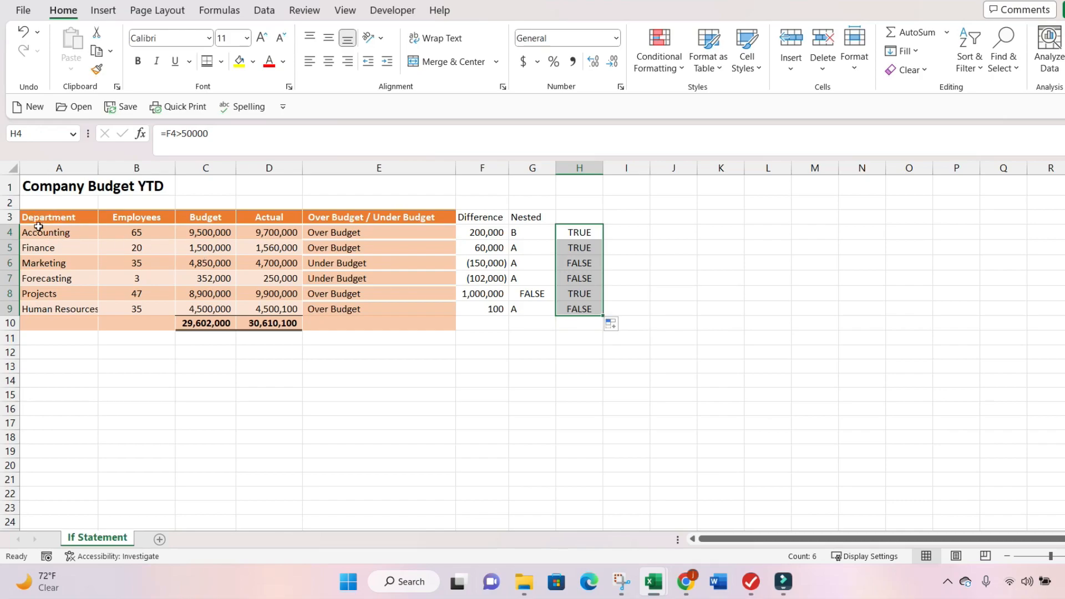
Enter the logical test =F4=1000000 in I4 and fill it down through I9.
click(627, 239)
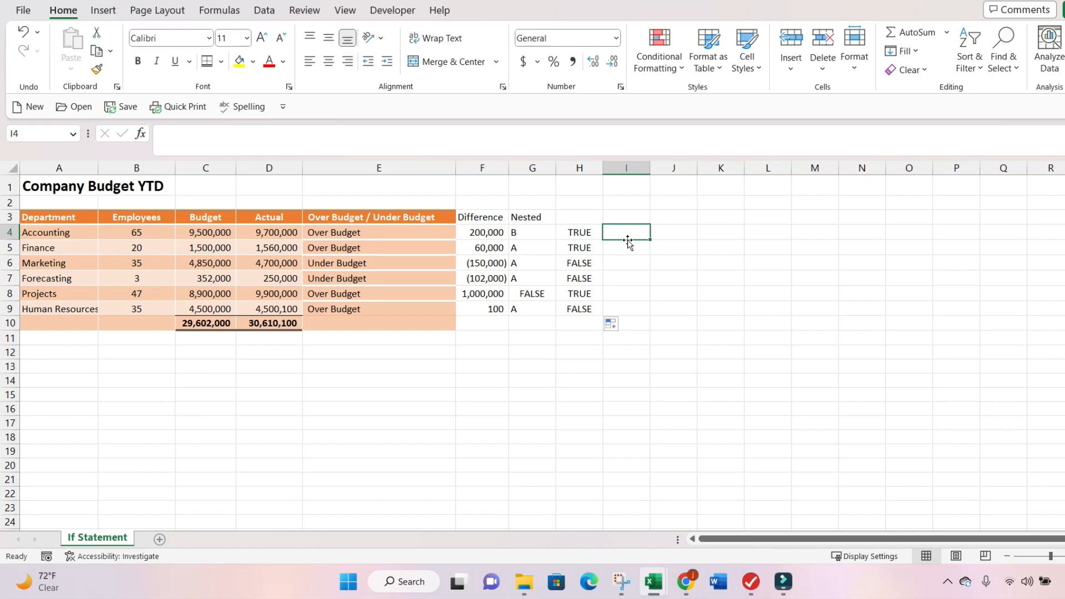
text(=f4)
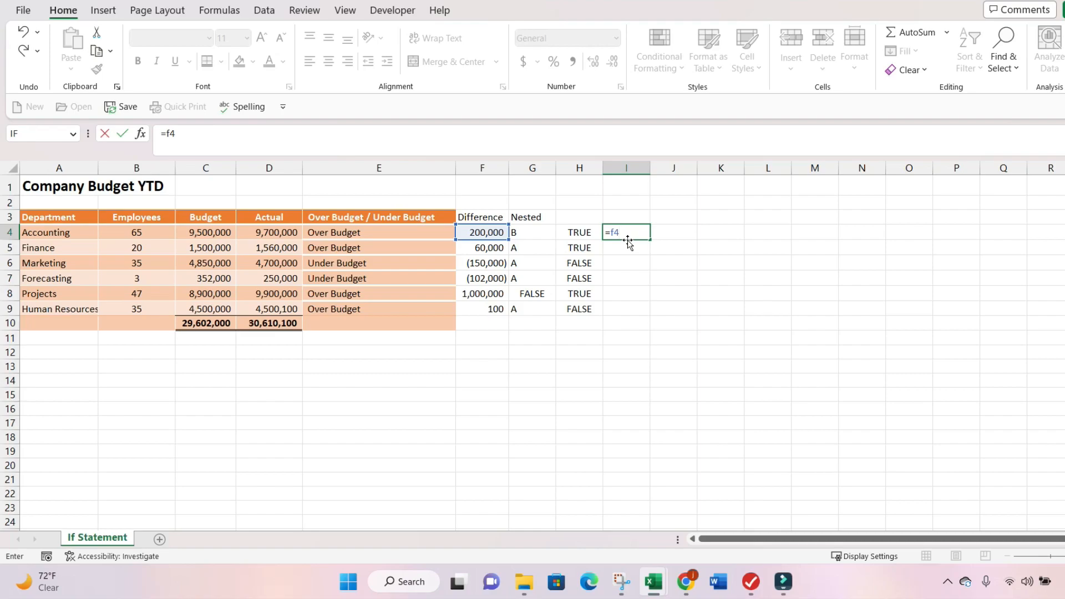
text(=1000000)
key(Return)
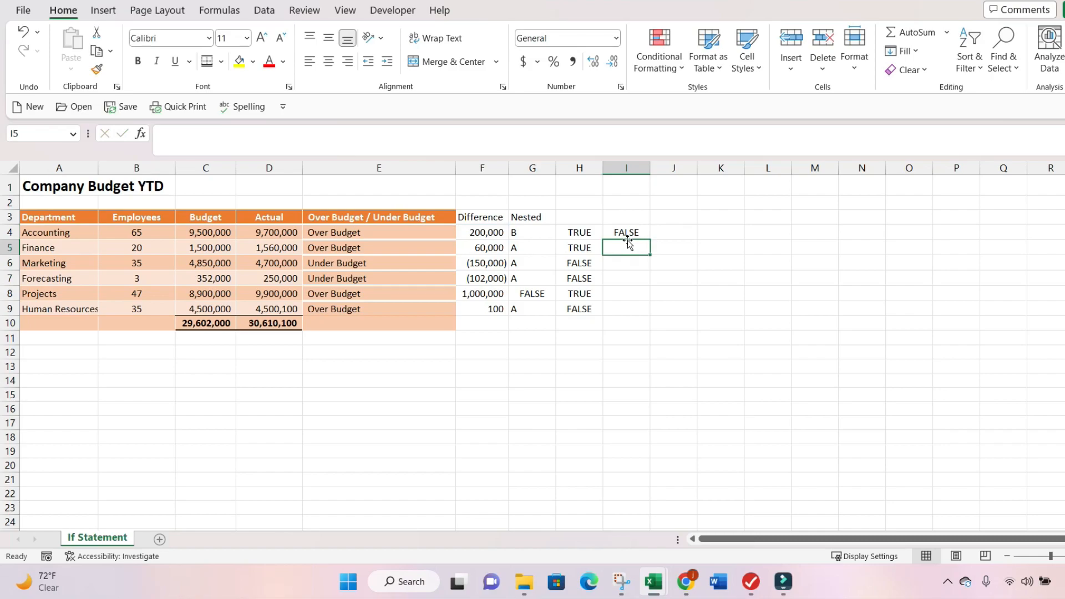
click(638, 234)
drag(651, 236, 643, 314)
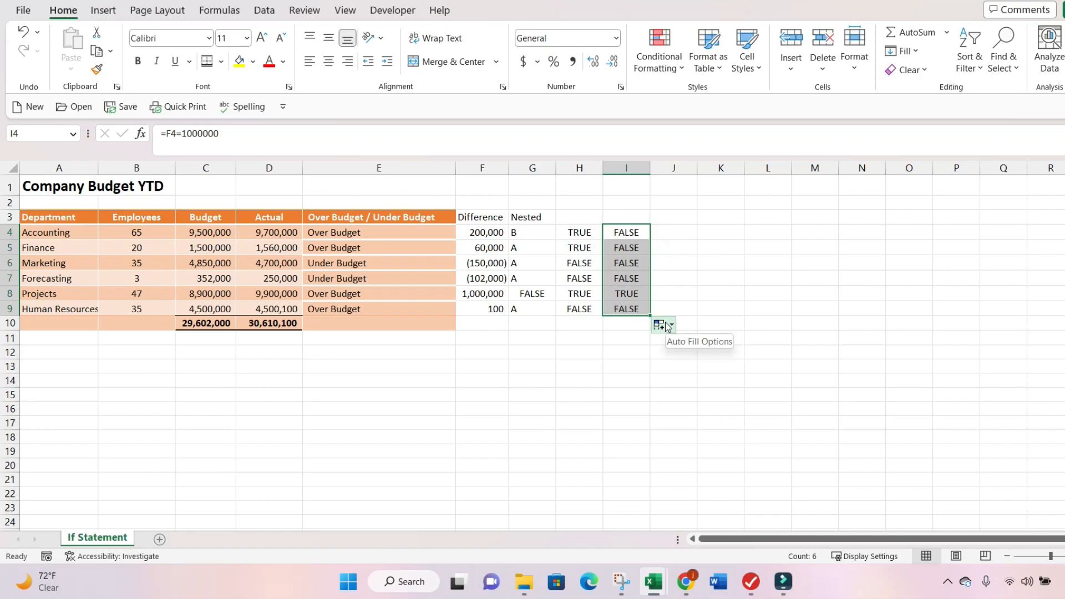
Enter the logical test =F4<=200000 in J4 and fill it down through J9.
click(676, 230)
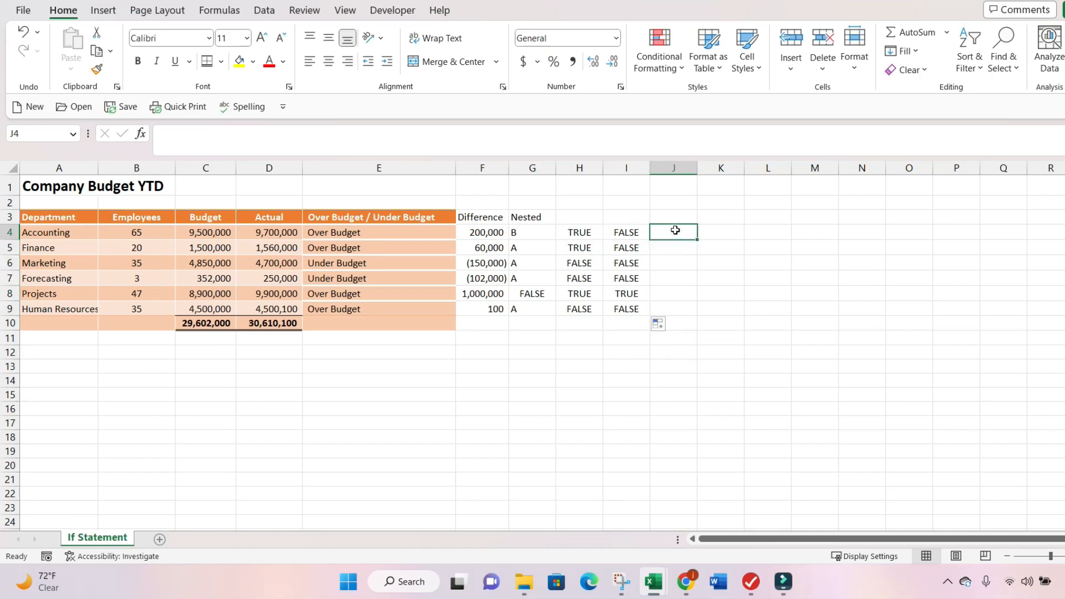
text(=f4)
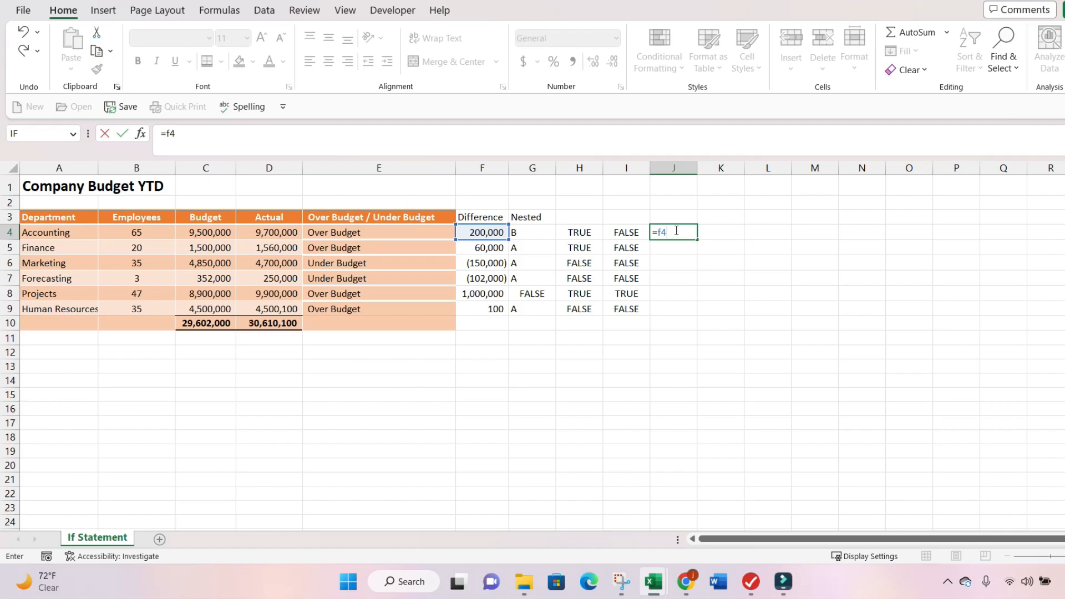
text(<=200000)
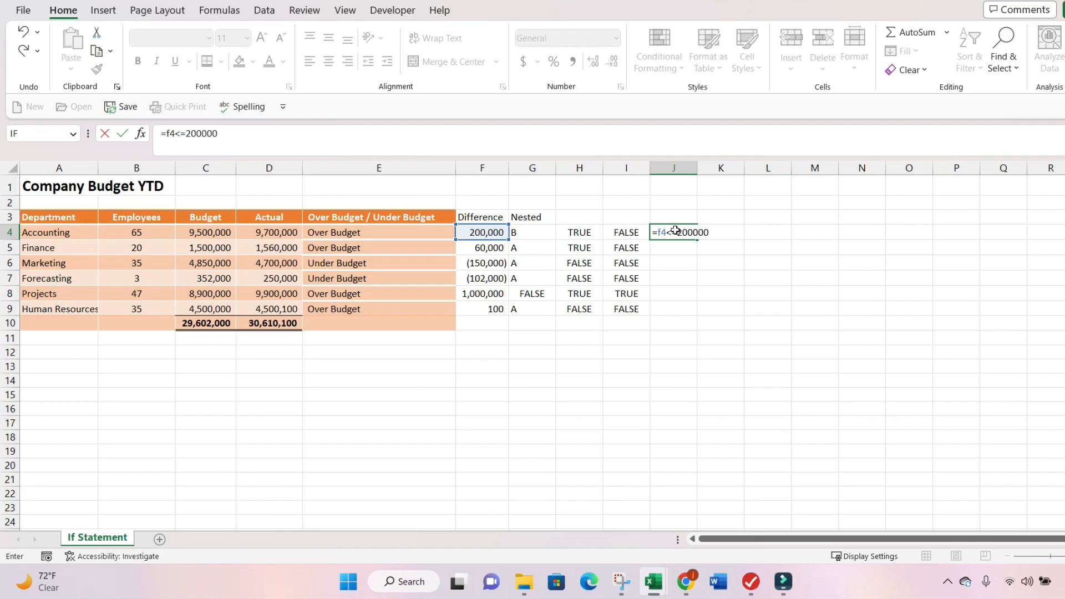
key(Return)
click(674, 231)
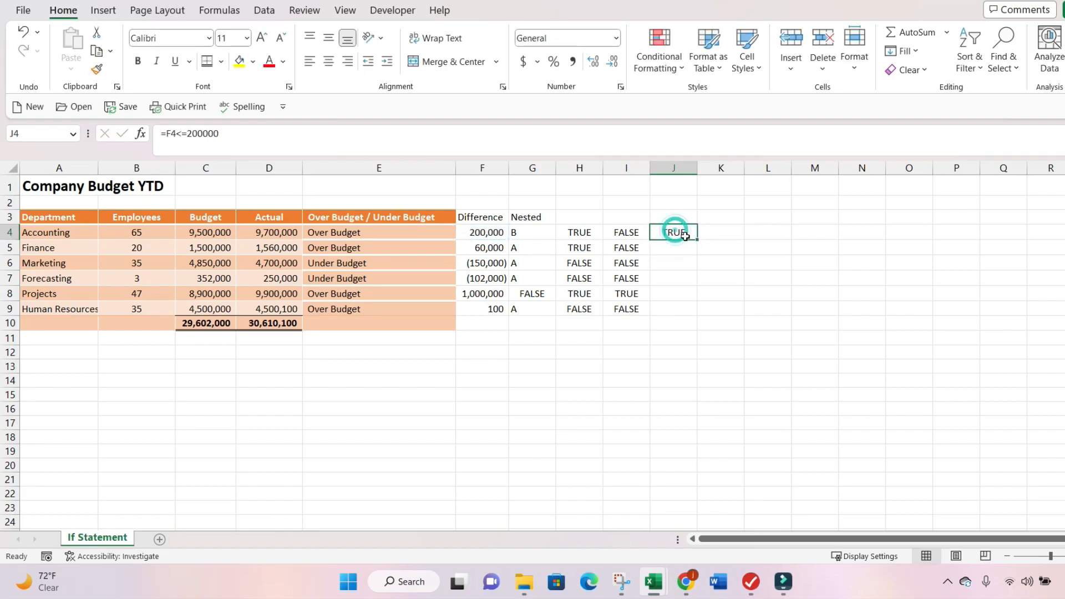
drag(696, 239, 694, 314)
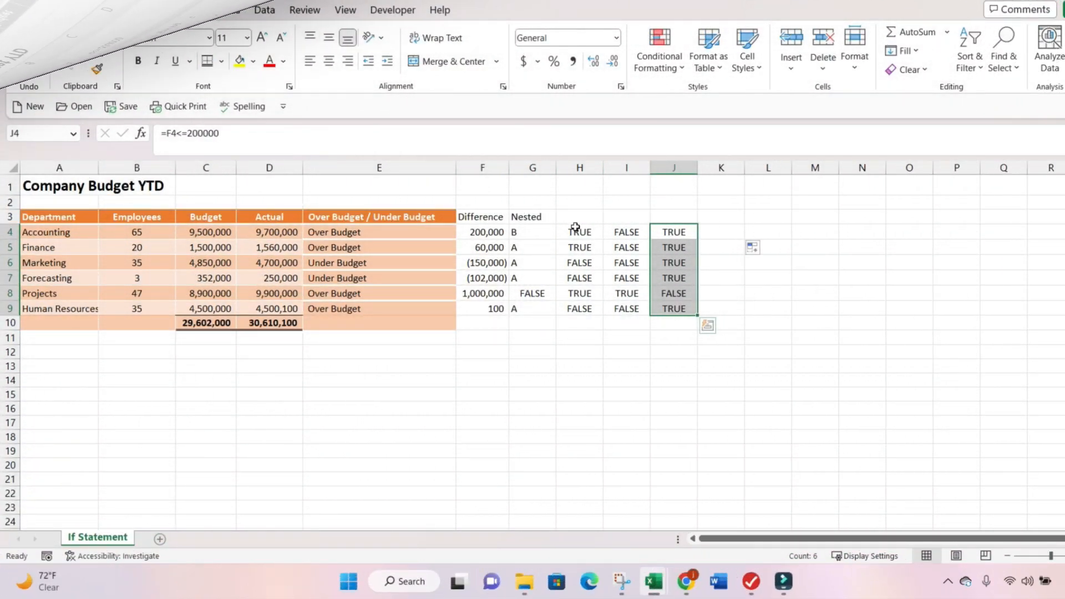
Enter the logical test =F4="RED" in K4 to compare the Accounting difference with a text value.
click(739, 233)
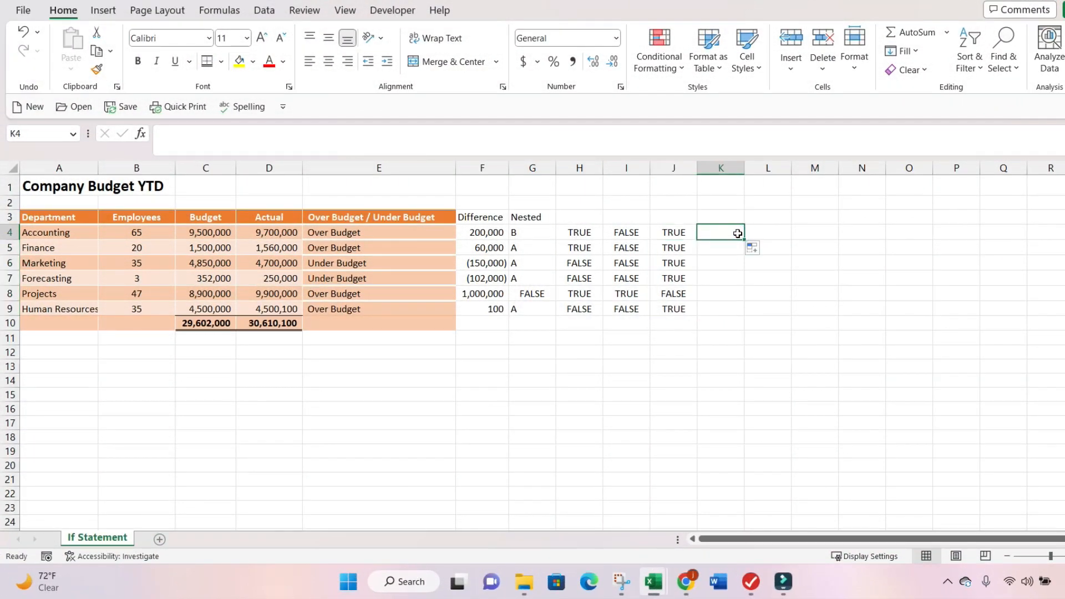
text(=)
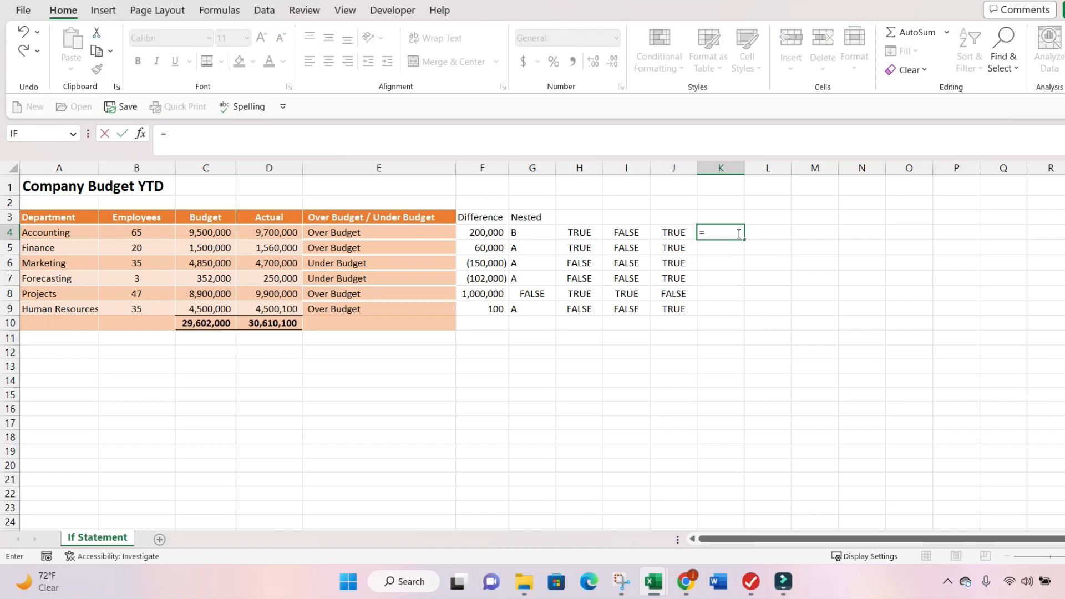
text(f4)
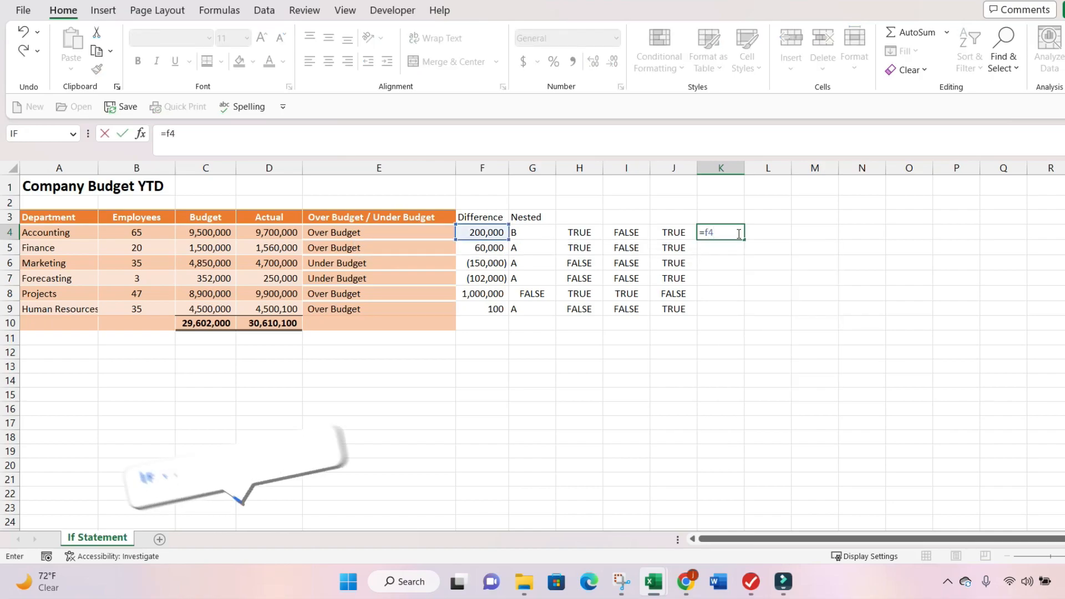
text(=)
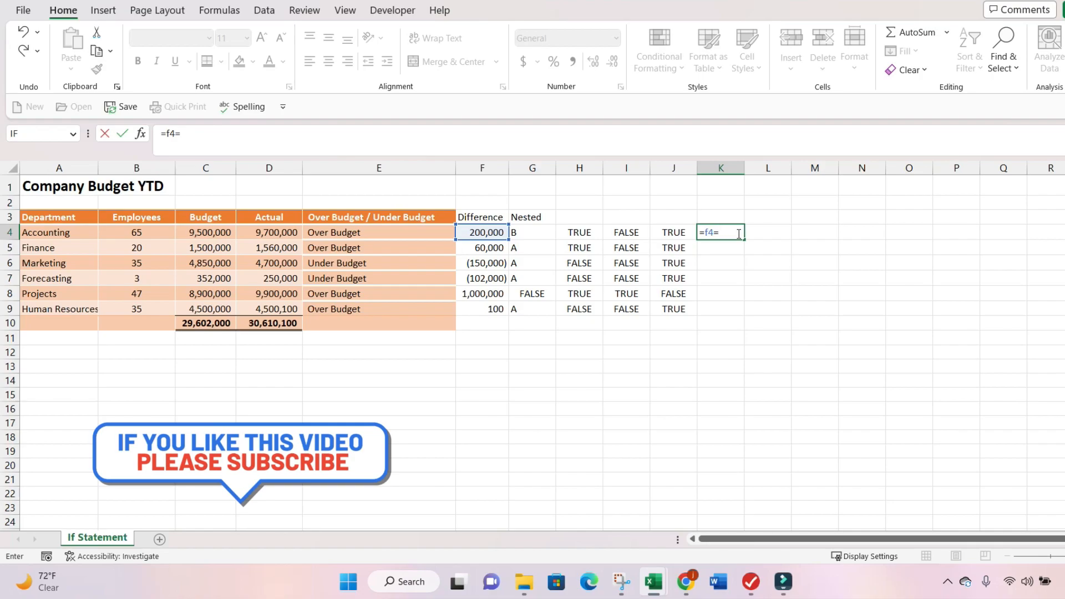
text("RED")
key(Return)
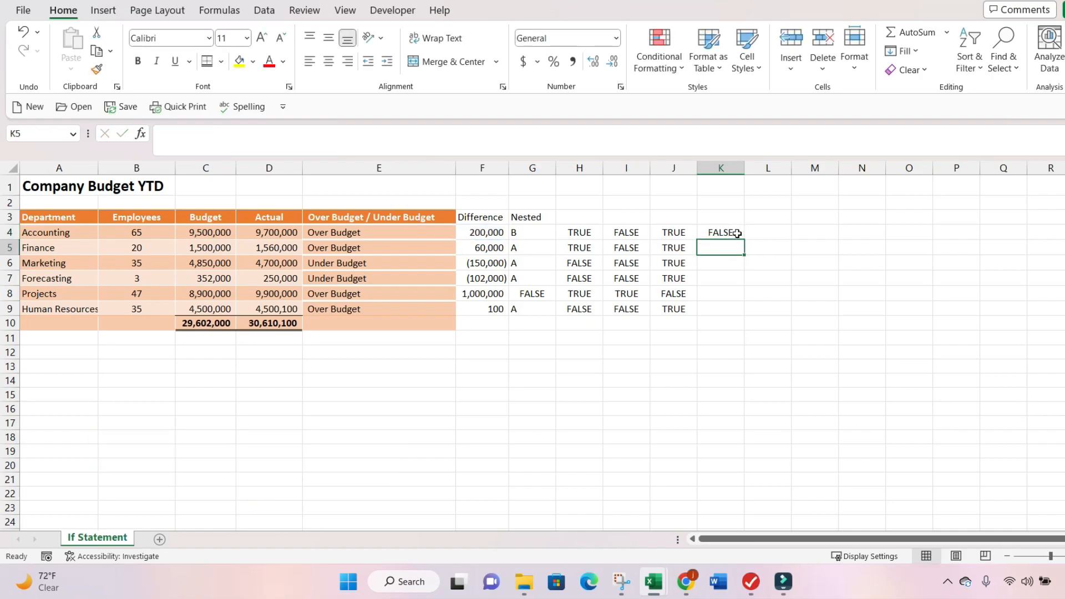
Replace the Accounting difference formula in F4 with the text RED.
click(485, 229)
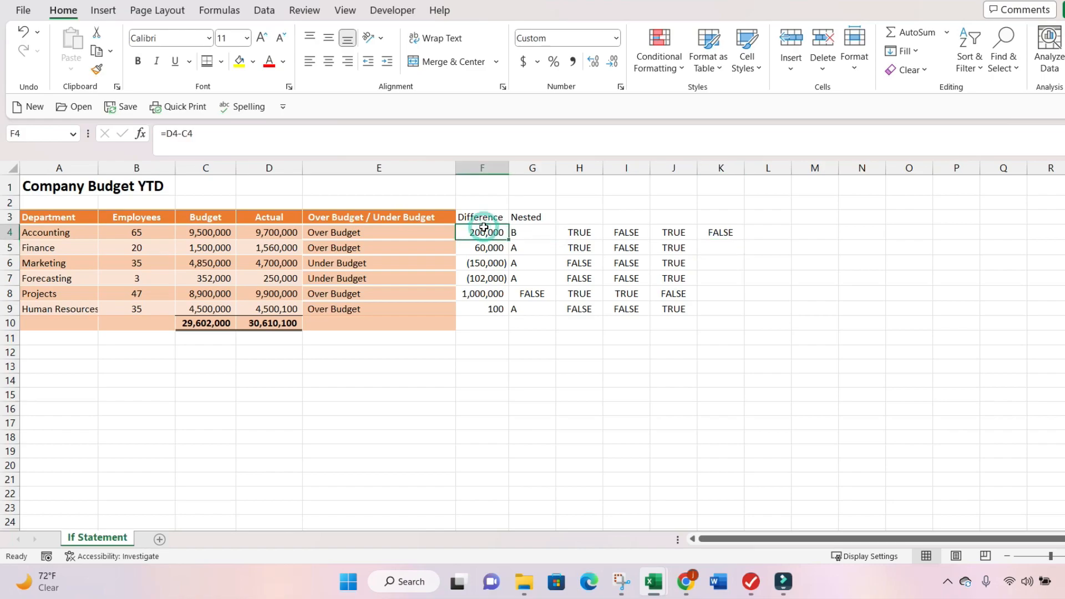
text(Red)
key(BackSpace)
key(BackSpace)
text(ED)
key(Return)
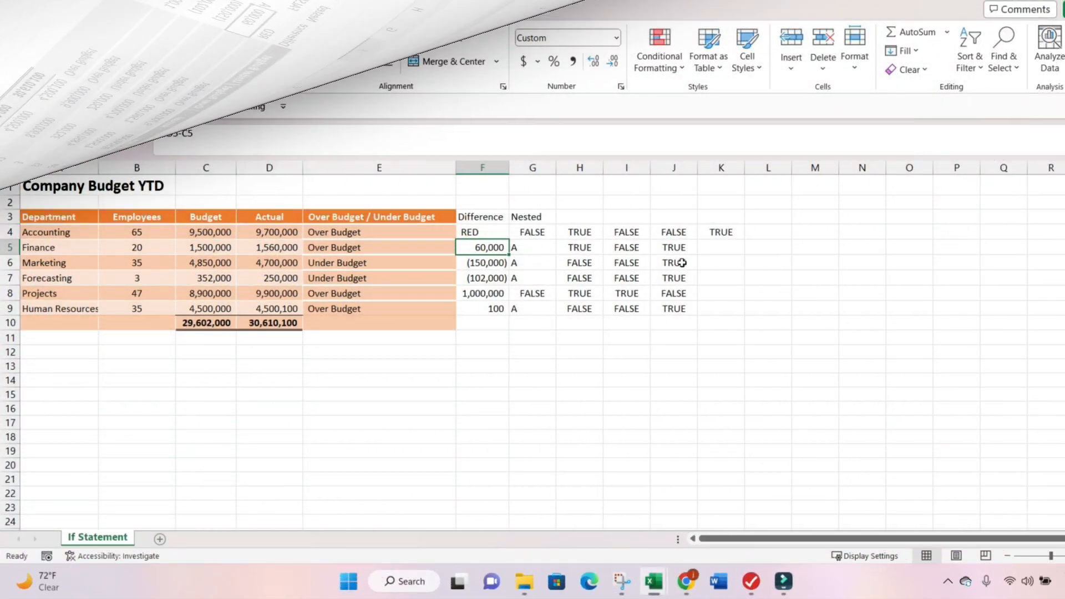
Review the function arguments of the nested IF formula in G6 for Marketing and close them without changes.
click(523, 266)
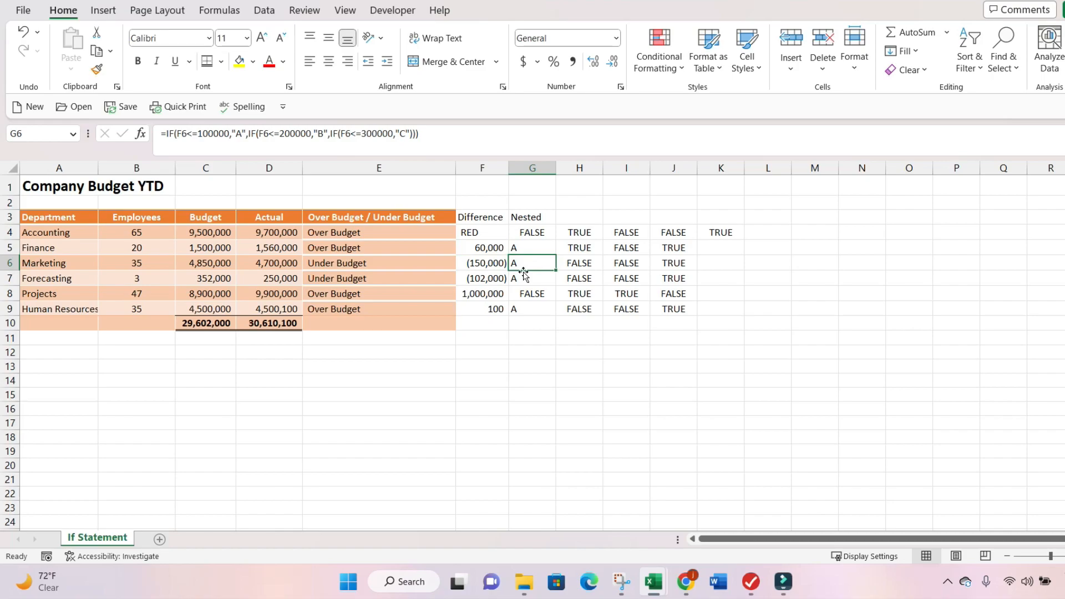
click(143, 136)
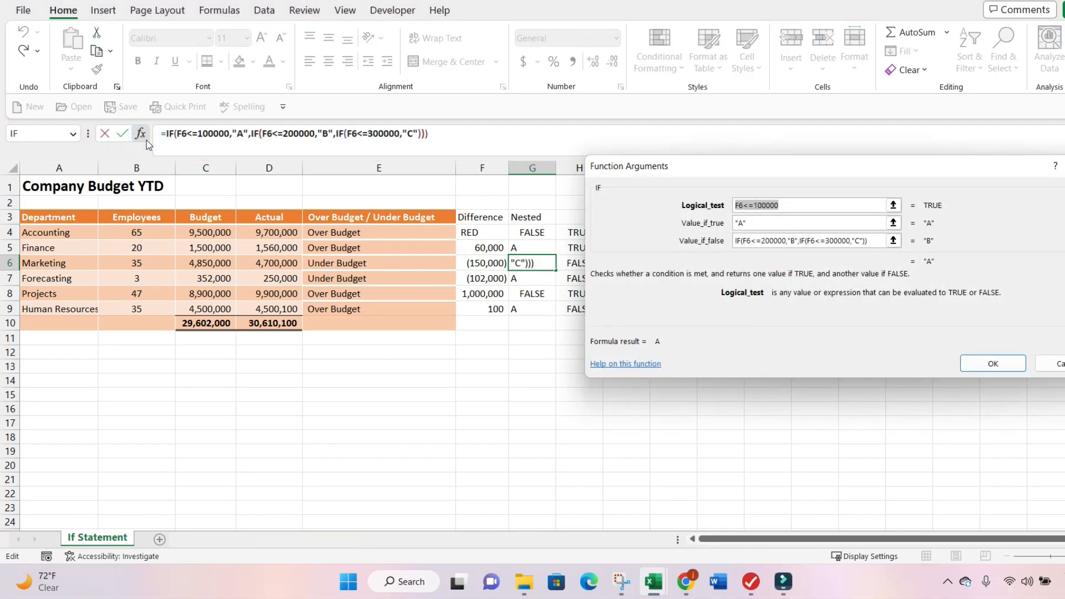
click(1048, 364)
key(Up)
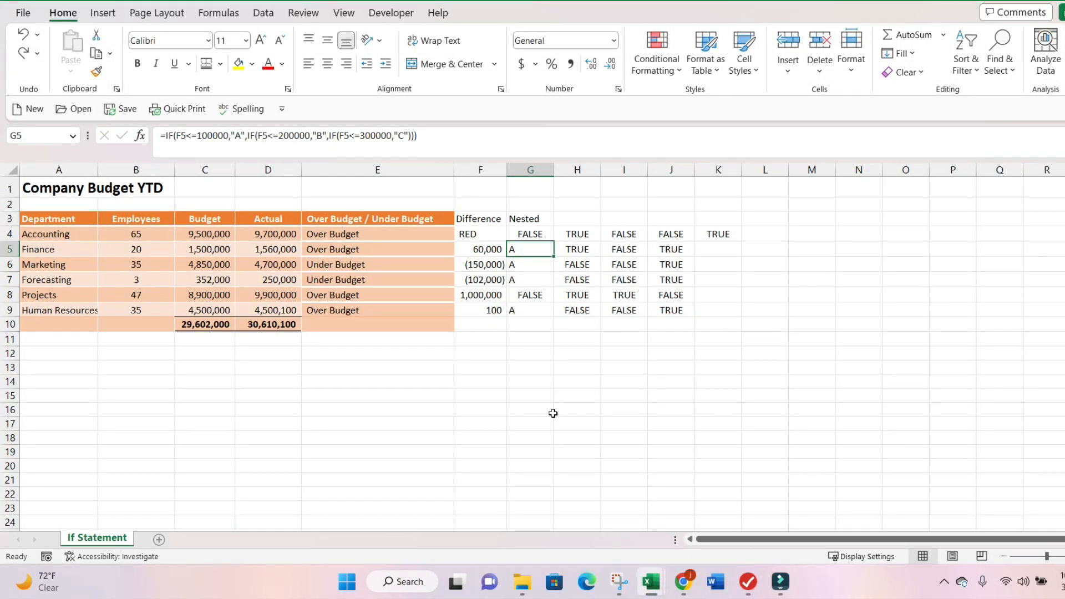